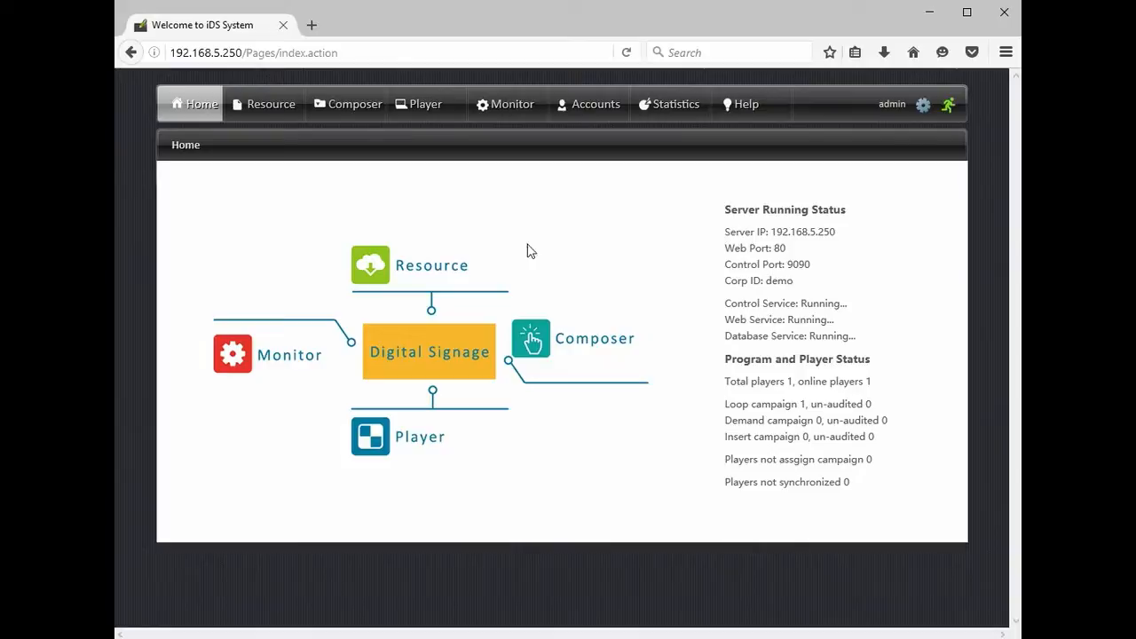
- Create a new loop campaign named 2by1demo in the Composer
left_click(578, 344)
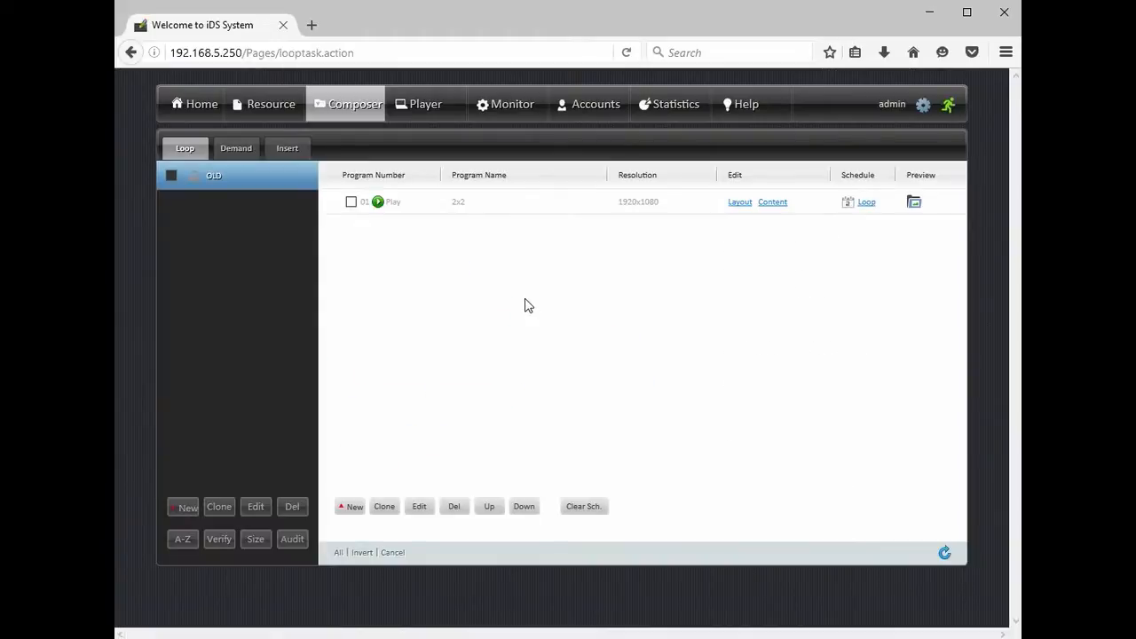
left_click(183, 509)
left_click(572, 342)
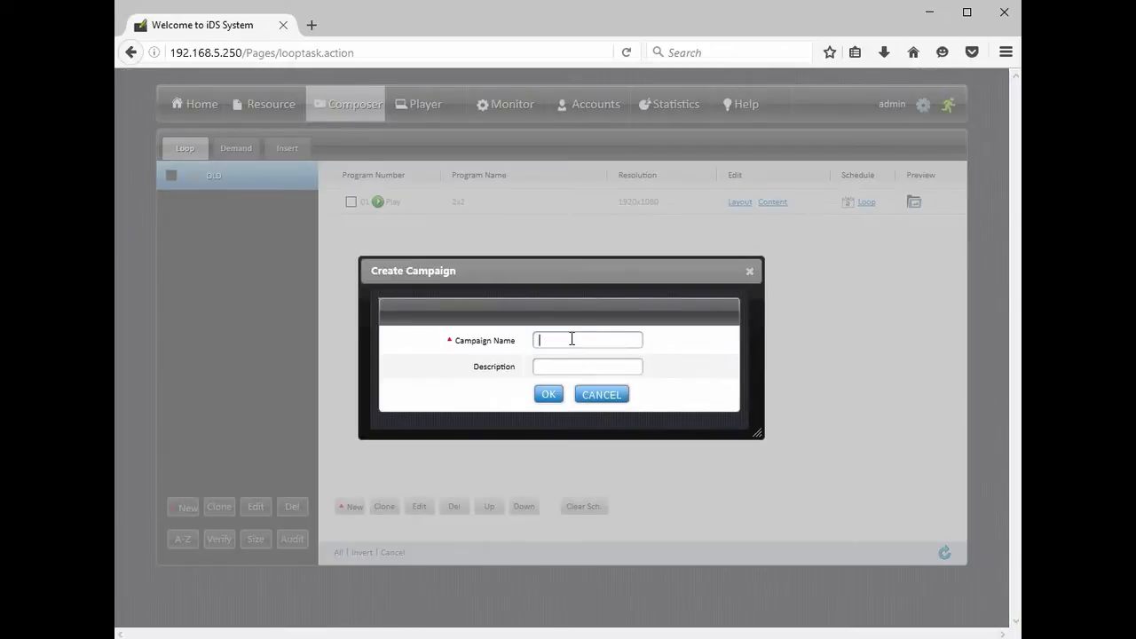
type("2by1demo")
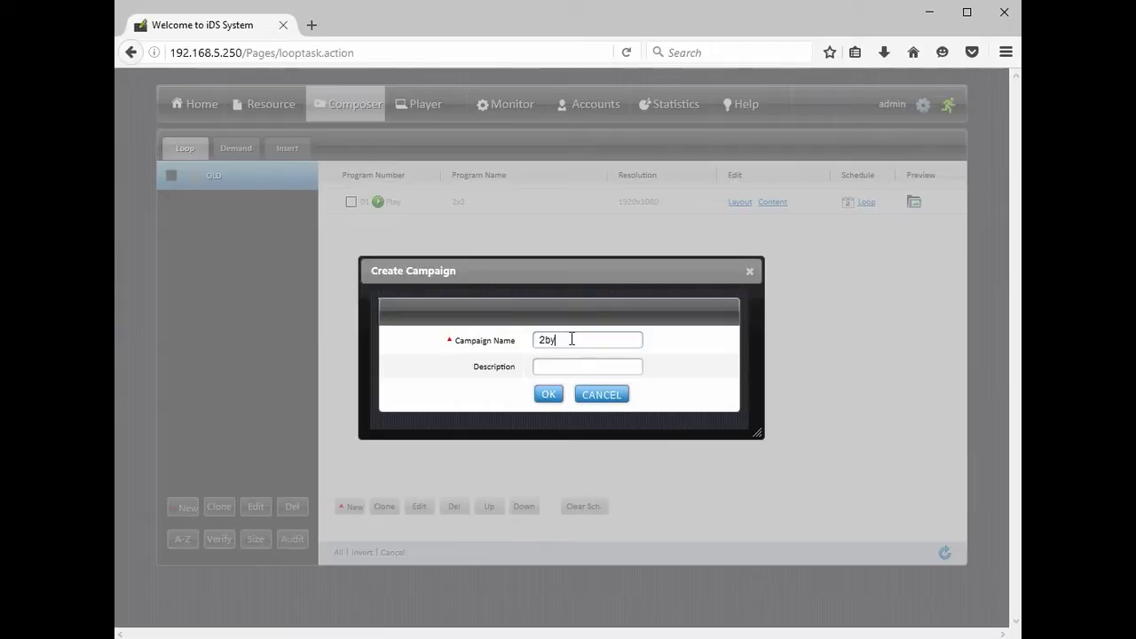
left_click(548, 394)
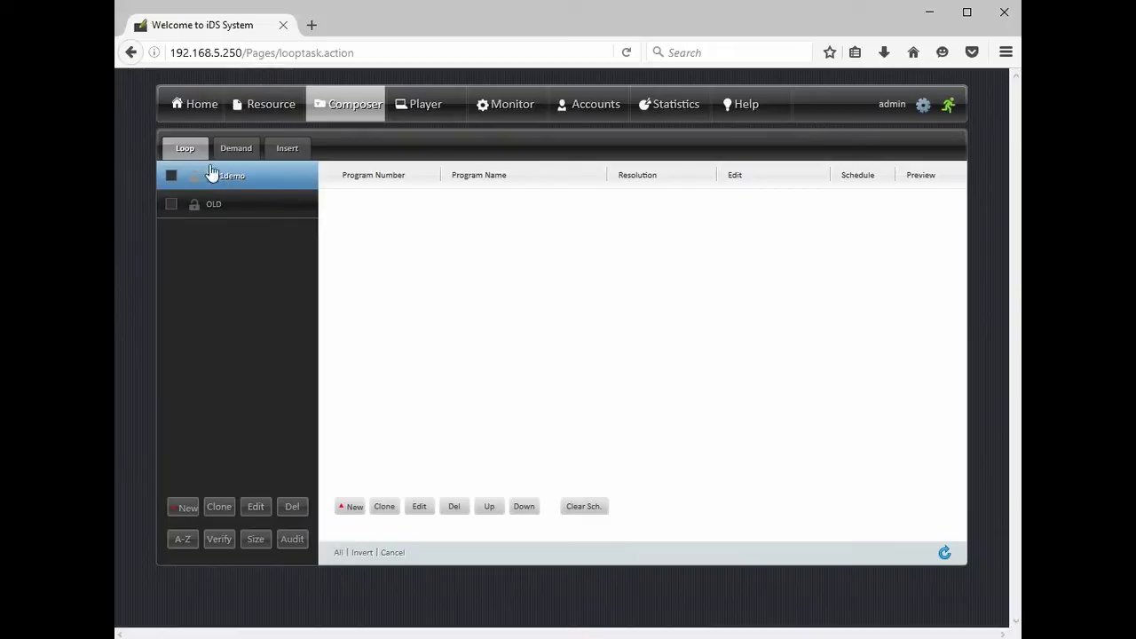
- Add a new program named 2by1Breakfast to the 2by1demo campaign
left_click(353, 507)
left_click(564, 306)
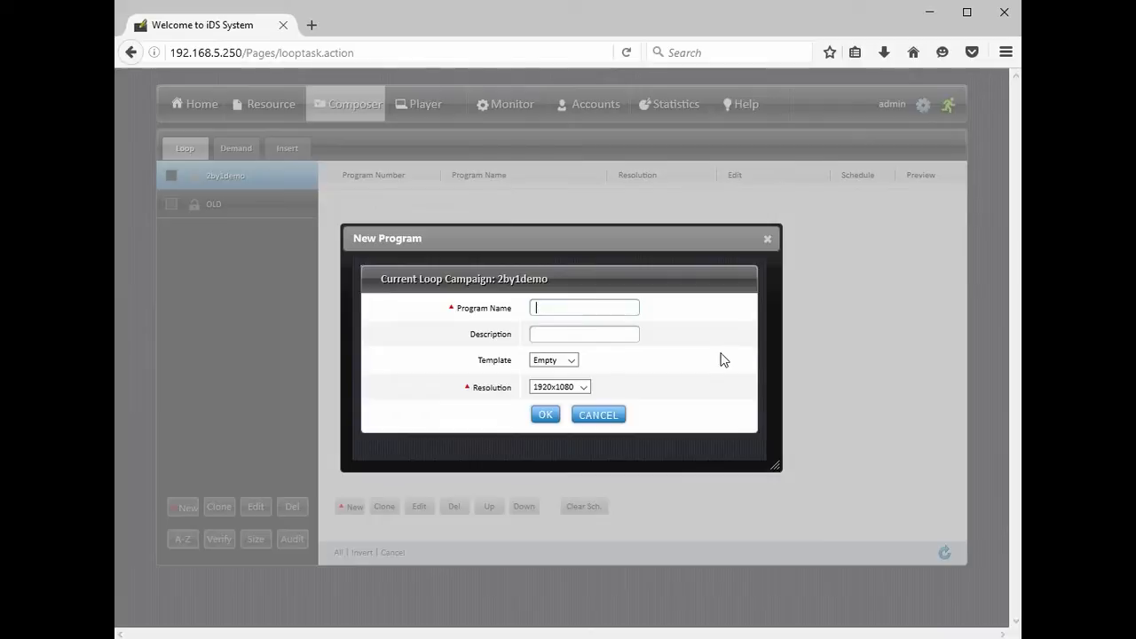
type("2by1Breast")
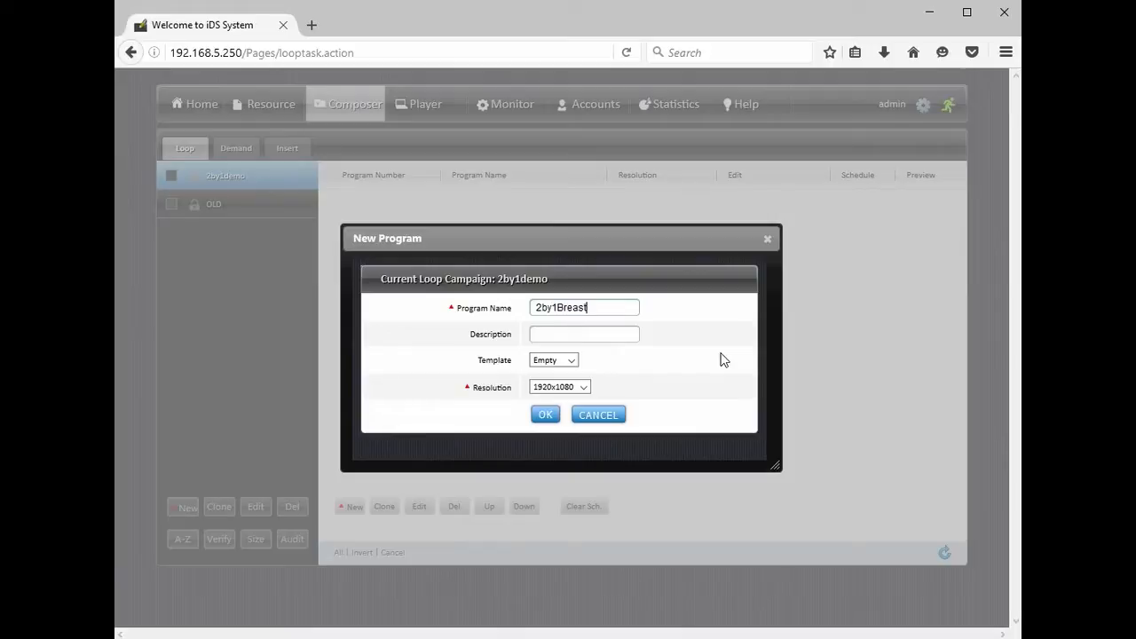
key("BackSpace")
type("kfast")
left_click(544, 416)
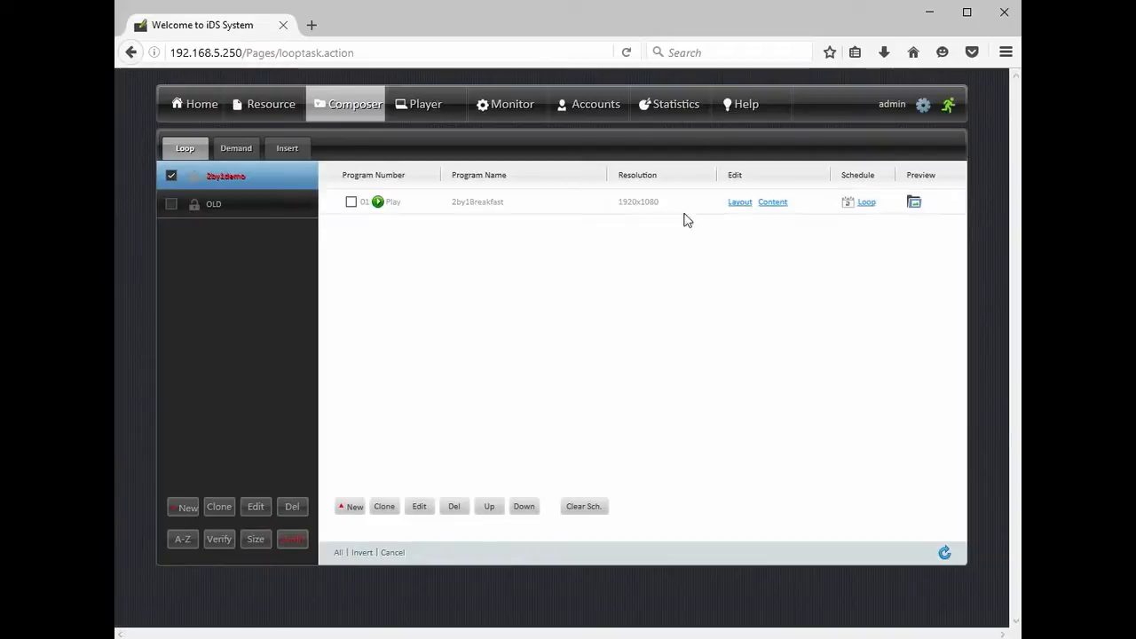
- In the 2by1Breakfast layout, add an image area filling the whole 1920 x 1080 canvas and name it BackGround
left_click(740, 202)
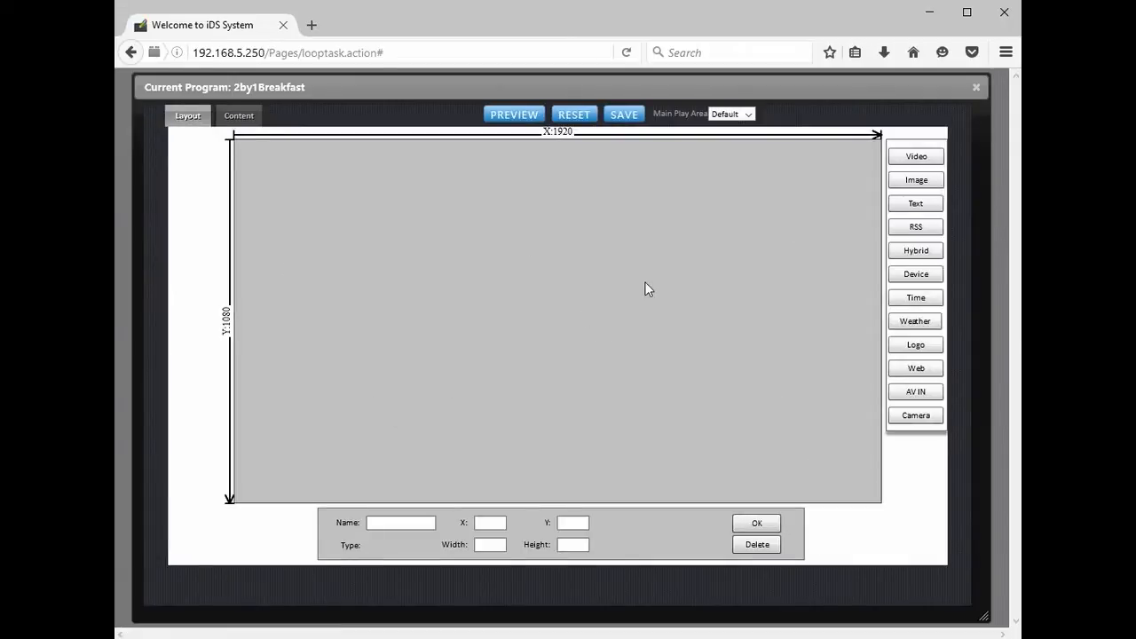
left_click(917, 182)
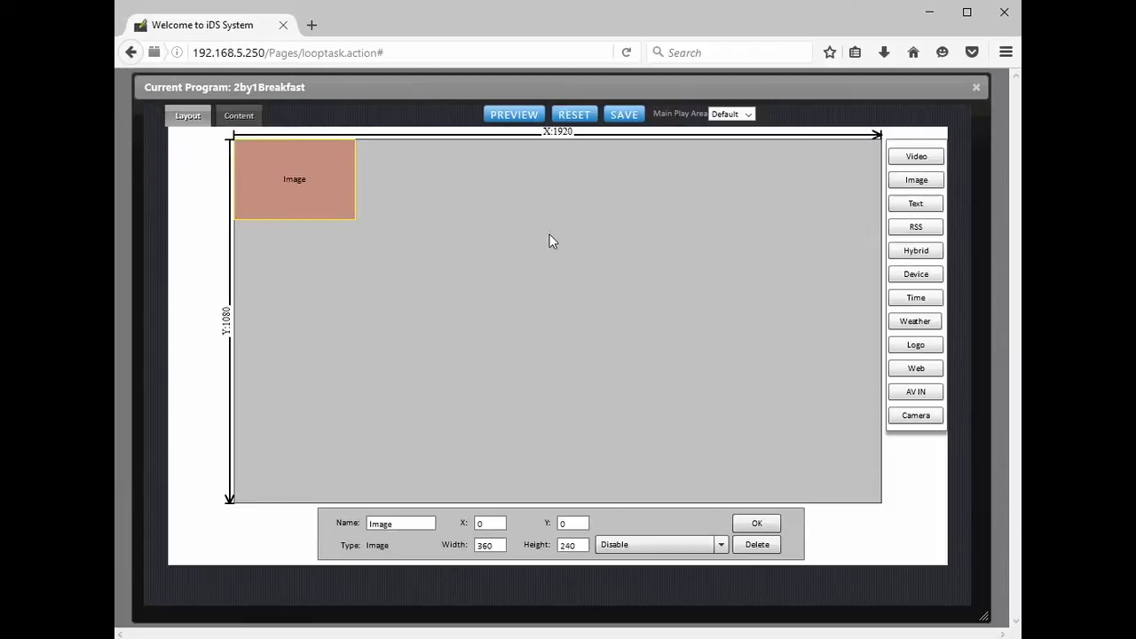
left_click_drag(353, 218, 887, 538)
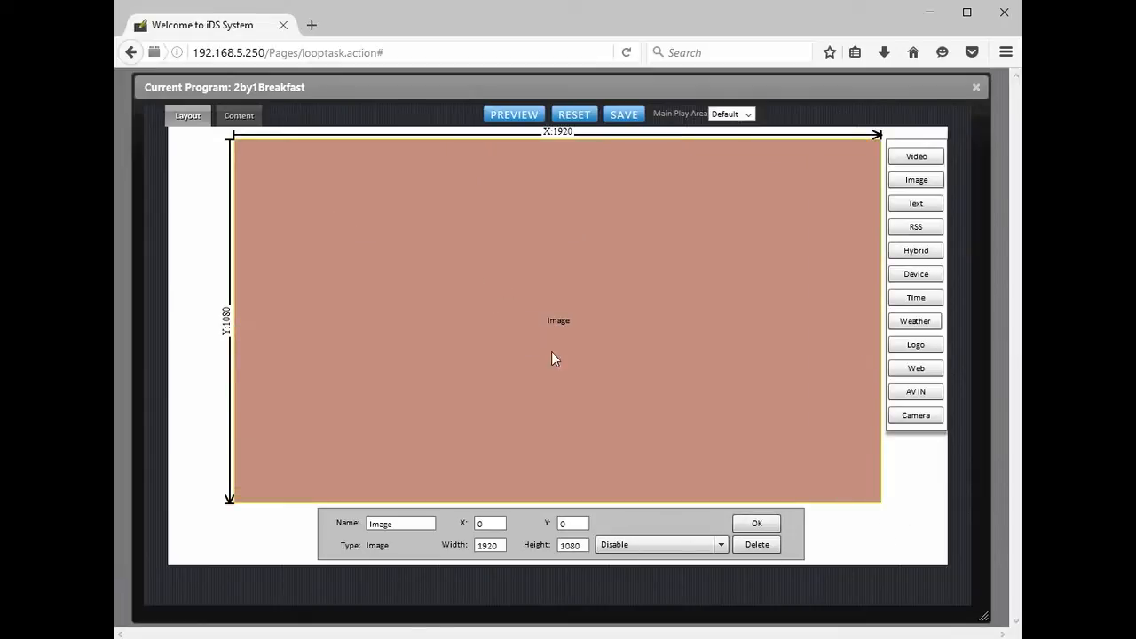
left_click(415, 523)
key("ctrl+a")
type("BackGround")
left_click(757, 524)
- Set the single-screen mall picture as the reference background of the BackGround area
right_click(565, 286)
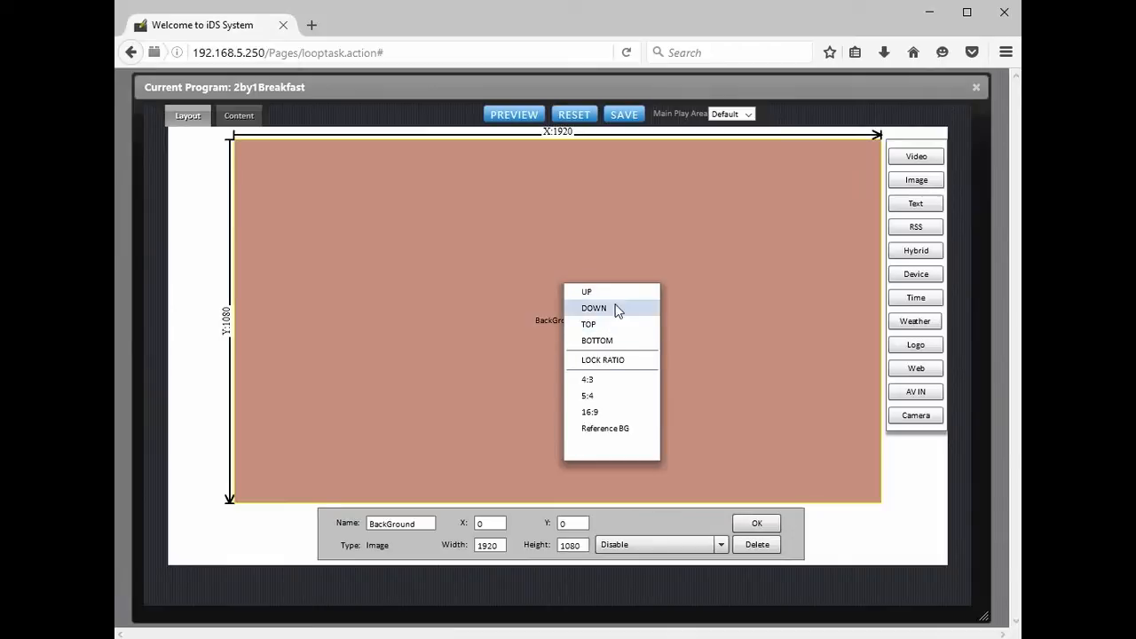
left_click(627, 430)
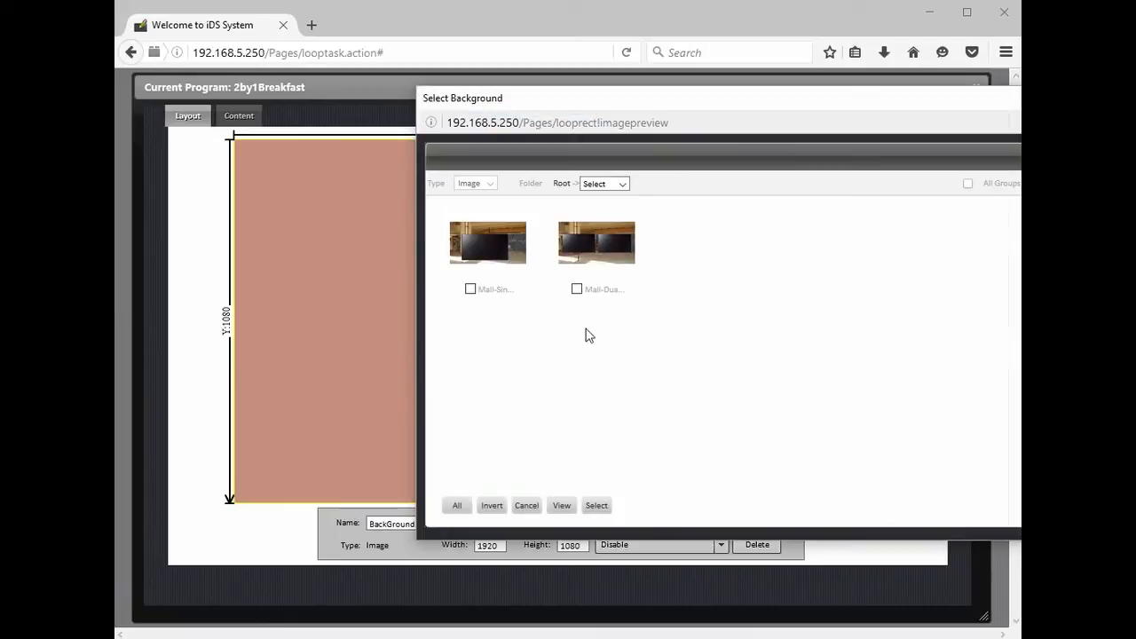
left_click(470, 288)
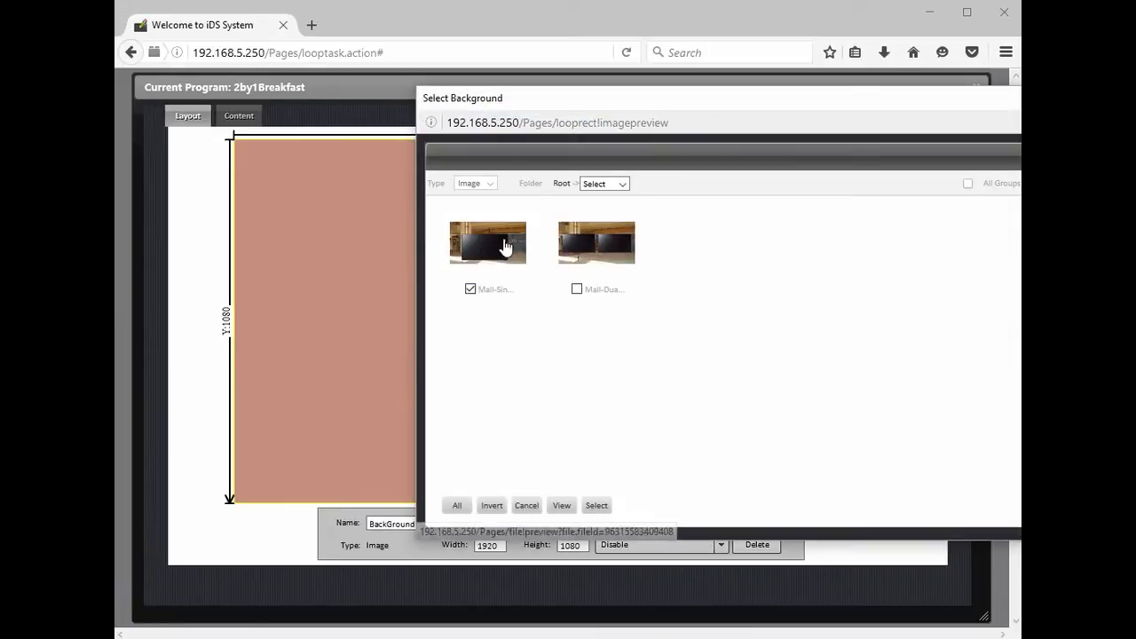
left_click(598, 506)
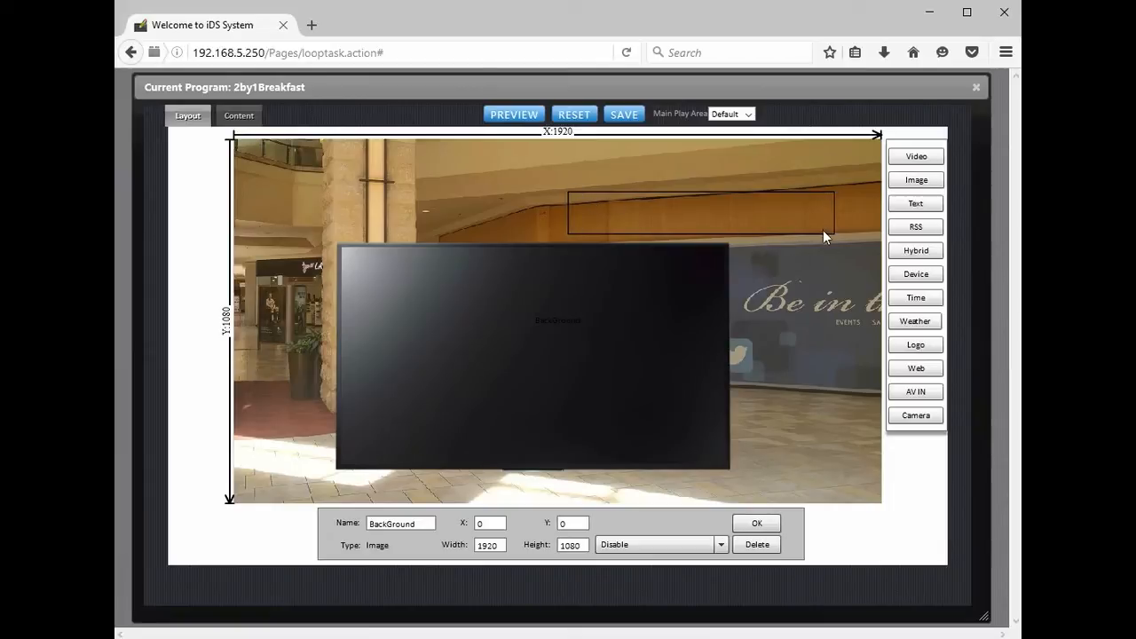
- Add a video area of about 1152 x 659 at about X 316, Y 316, covering the pictured TV screen
left_click(917, 157)
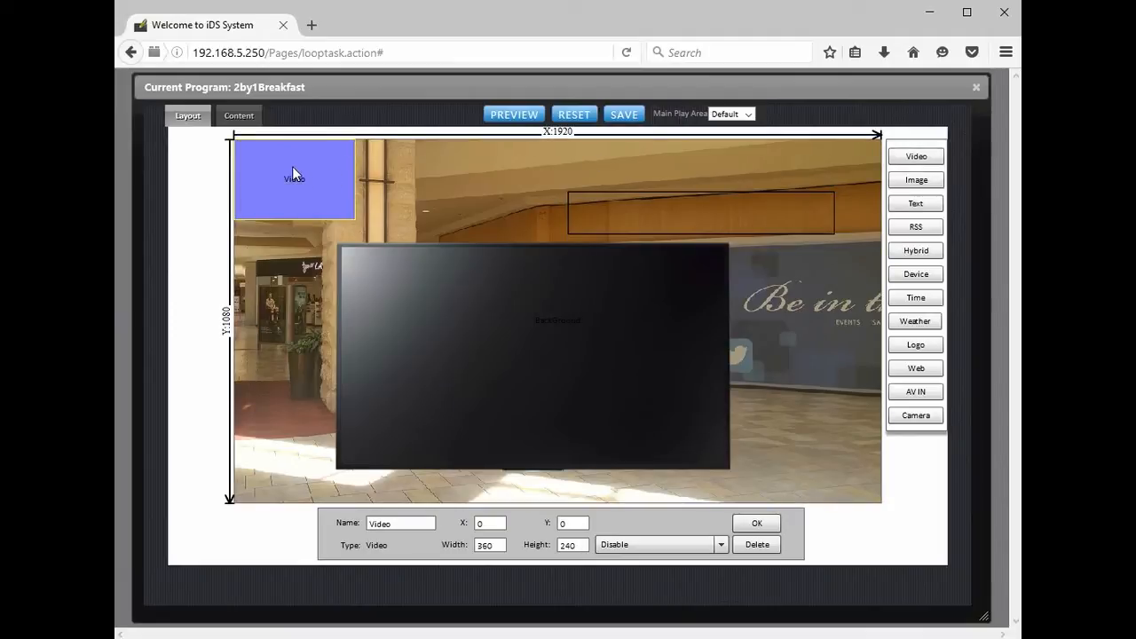
left_click_drag(286, 165, 393, 272)
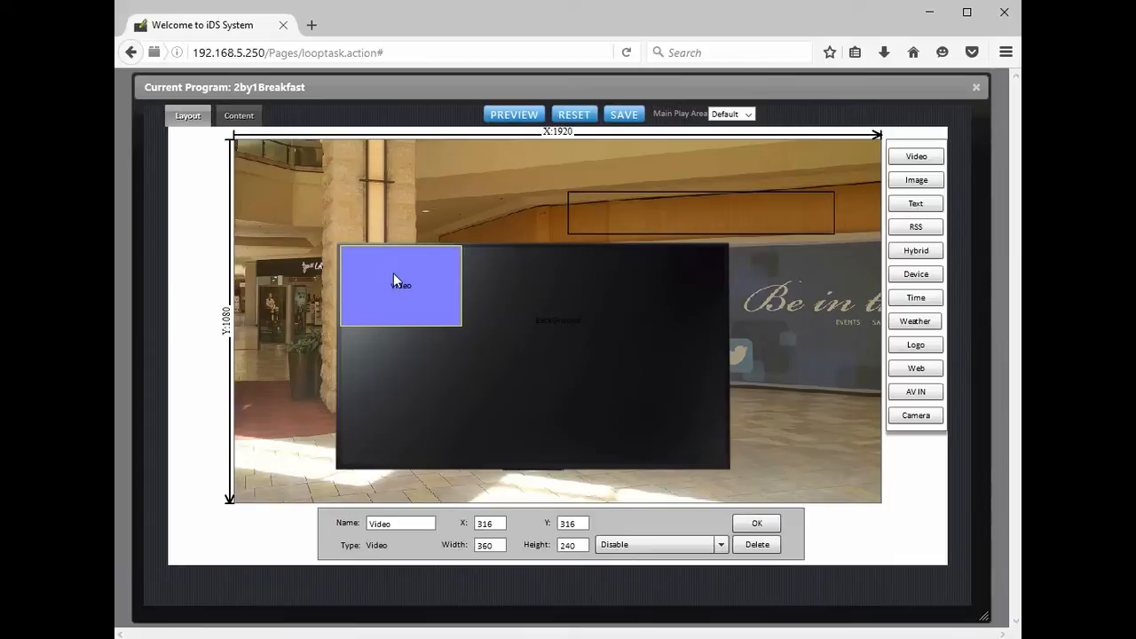
left_click_drag(462, 325, 725, 464)
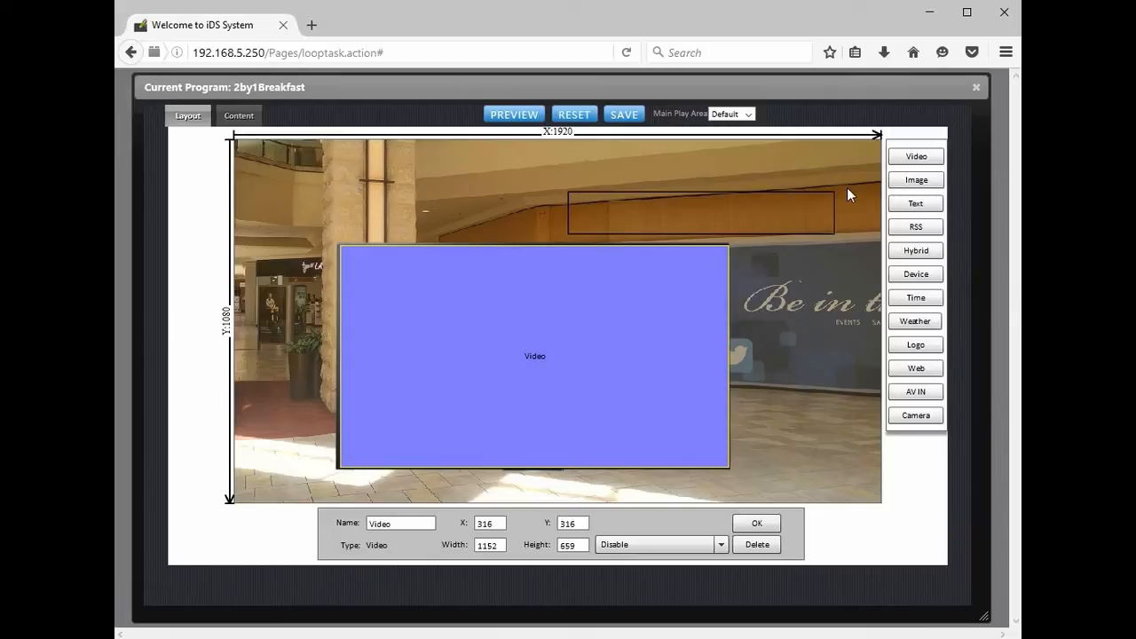
- Add an image area of about 789 x 125 at about X 992, Y 157 over the outlined banner frame, and save the layout
left_click(909, 183)
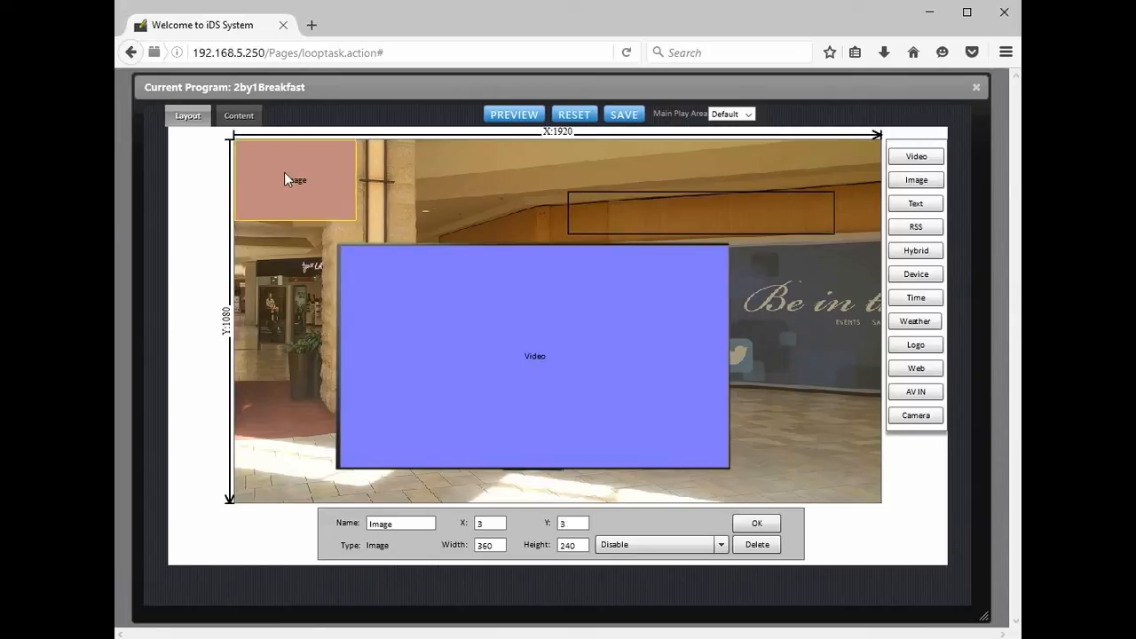
left_click_drag(284, 173, 618, 220)
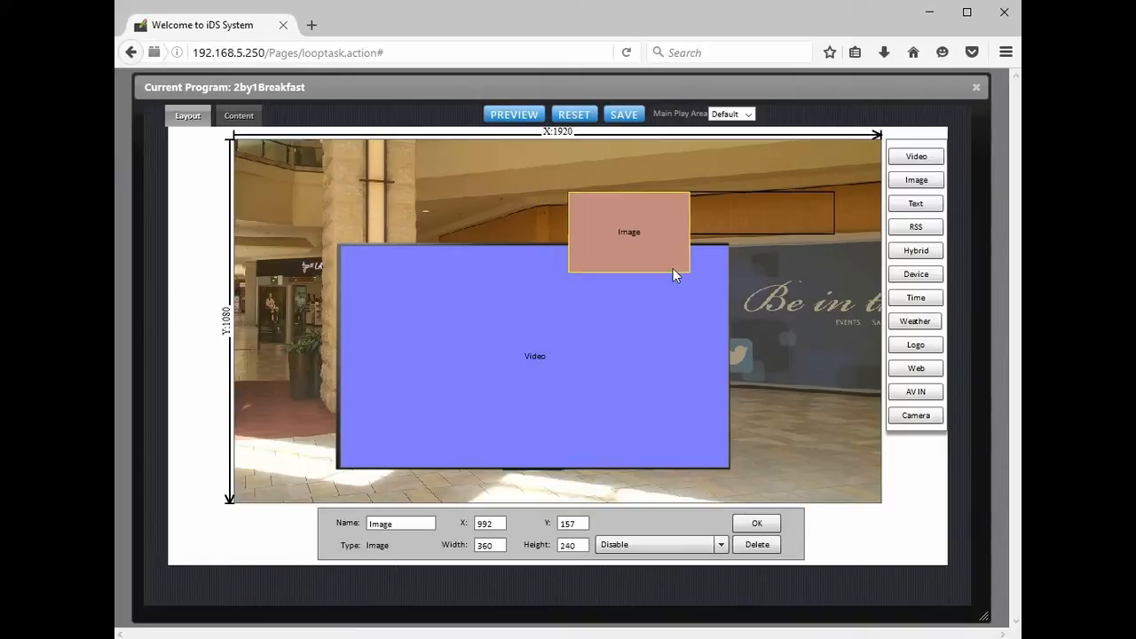
left_click_drag(686, 272, 836, 233)
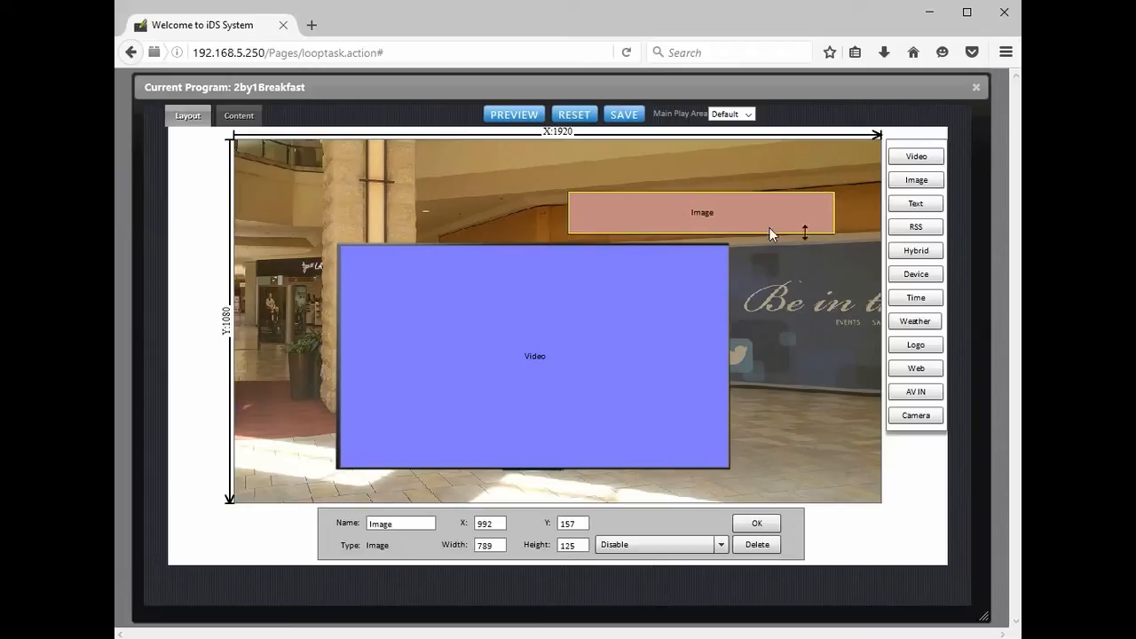
left_click(626, 116)
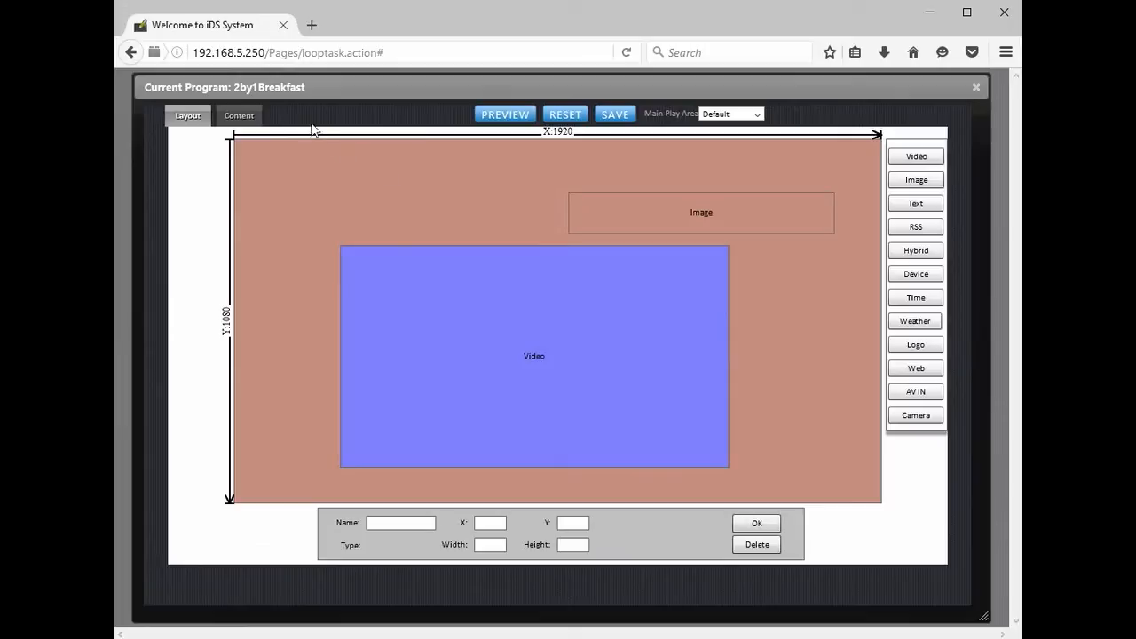
- In the program's content, add Mall-Single-Video#1.png to the playlist of the full-screen background area
left_click(240, 116)
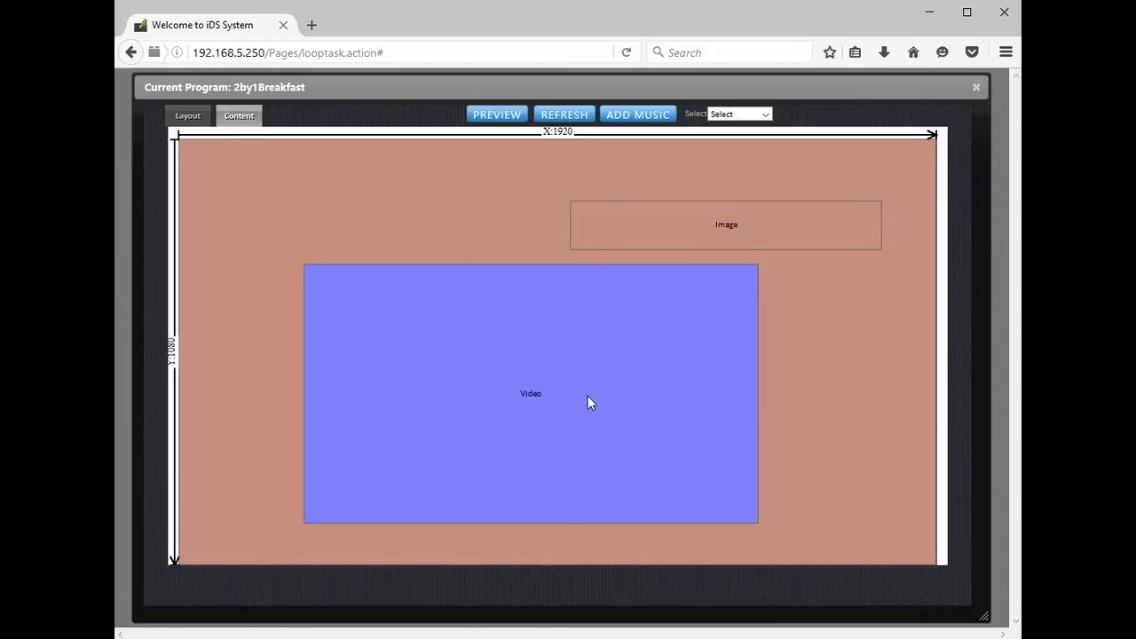
left_click(459, 218)
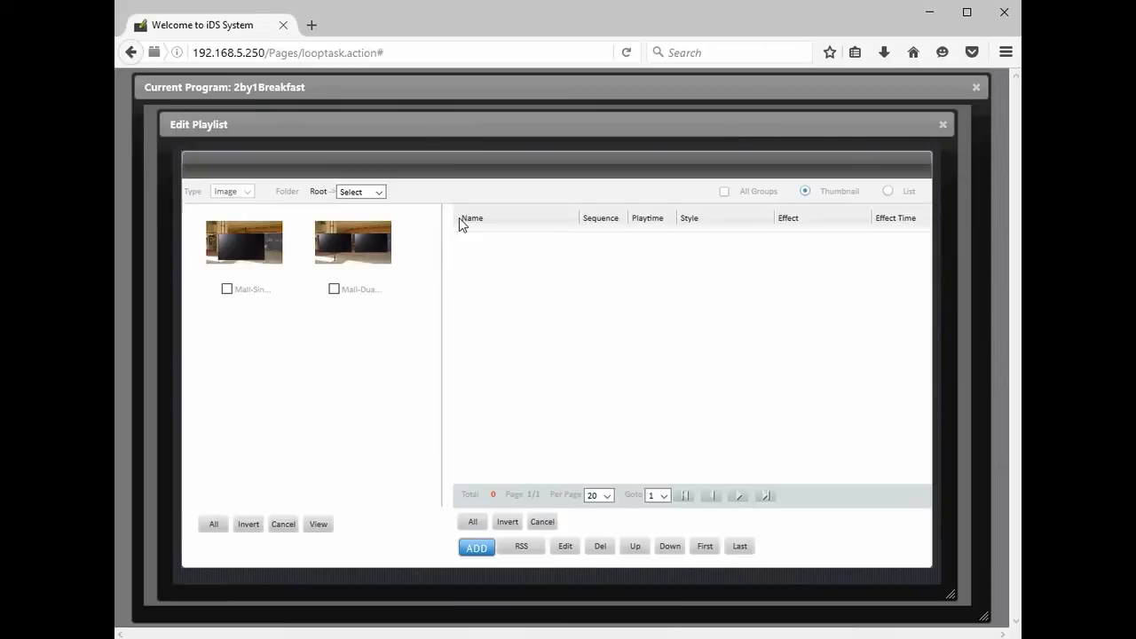
left_click(227, 290)
left_click(476, 548)
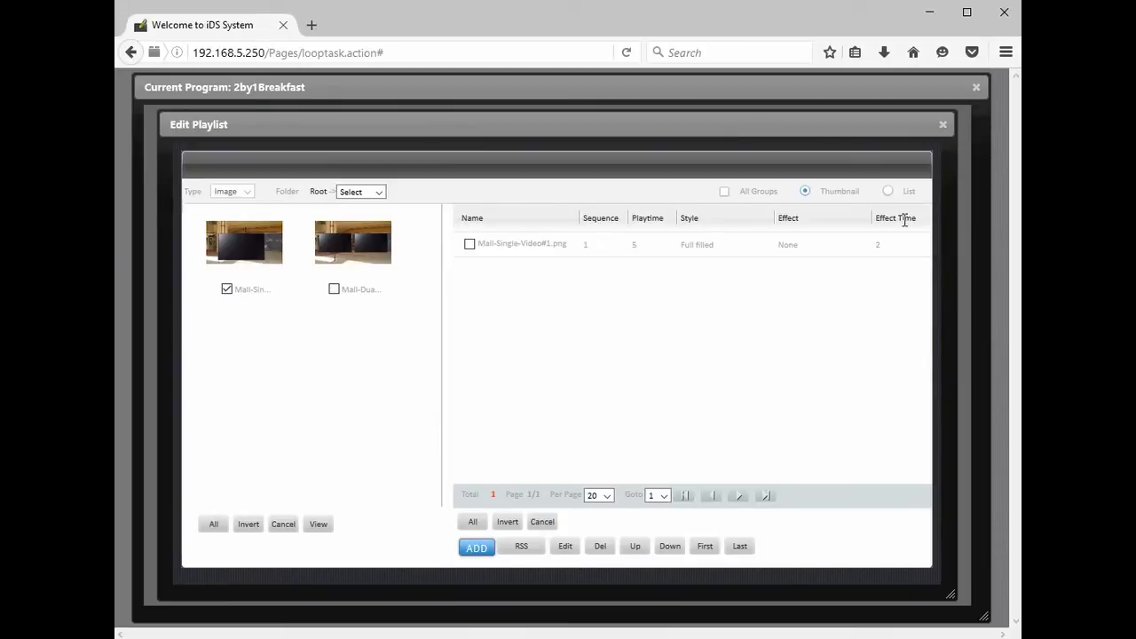
left_click(942, 127)
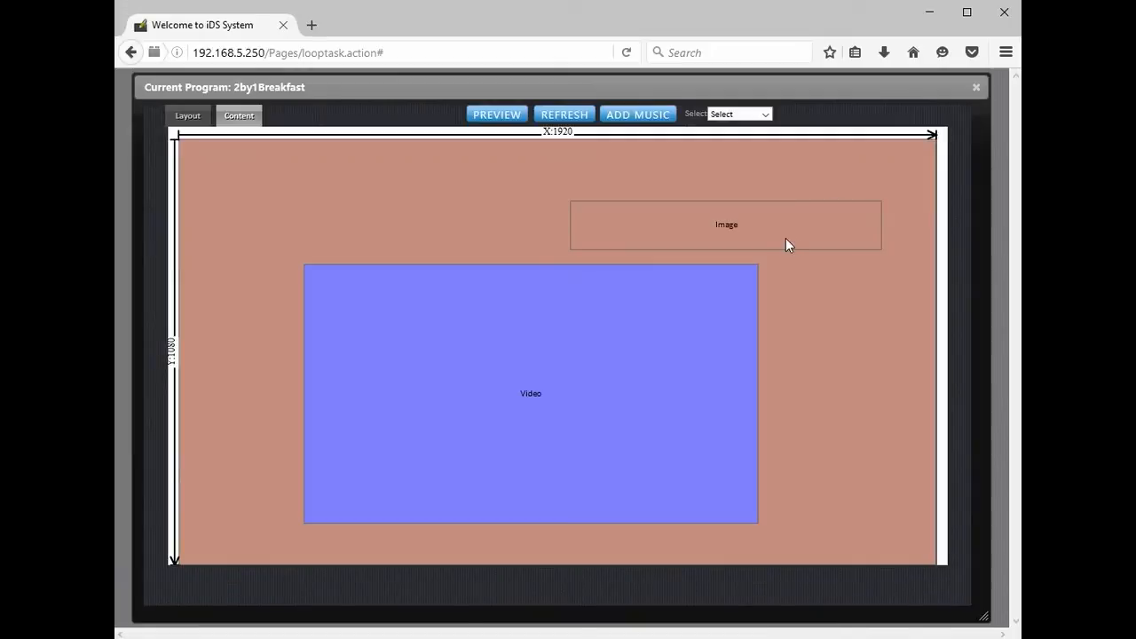
- Add mcdonalds728x90.gif from the McDonald's image folder to the banner area's playlist, and preview the program
left_click(730, 222)
left_click(380, 191)
left_click(367, 229)
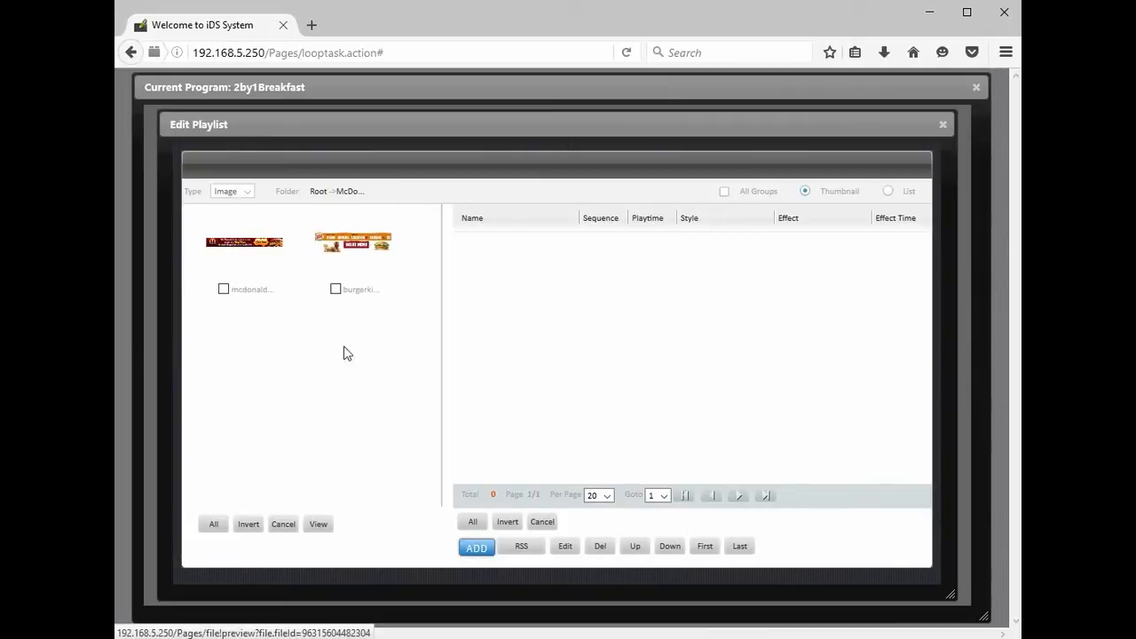
left_click(223, 290)
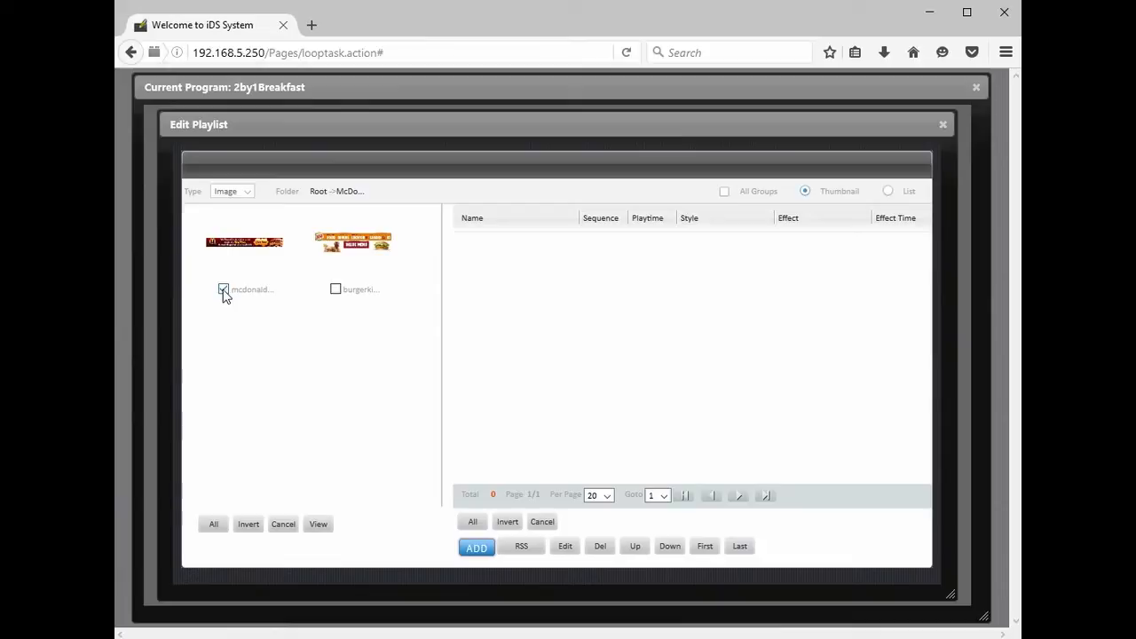
left_click(474, 550)
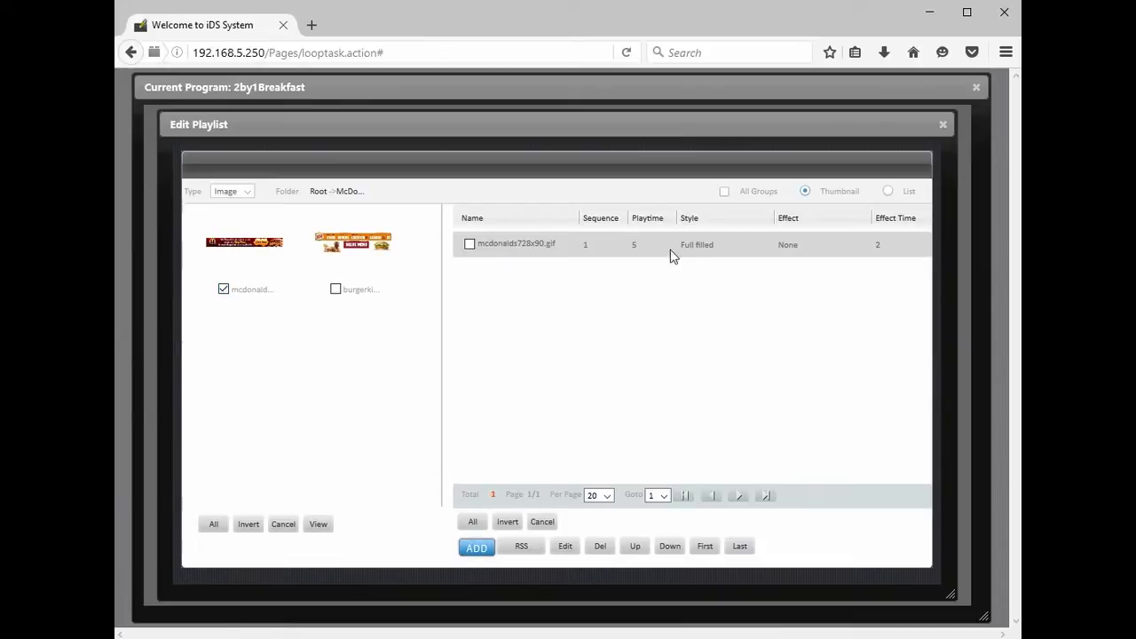
left_click(942, 125)
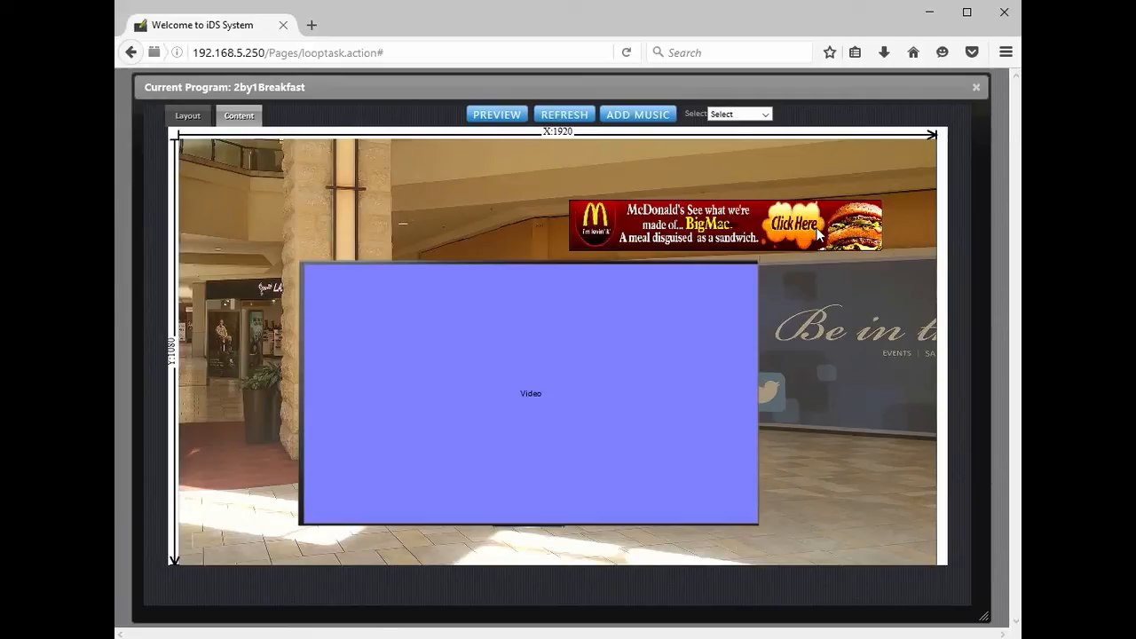
left_click(507, 116)
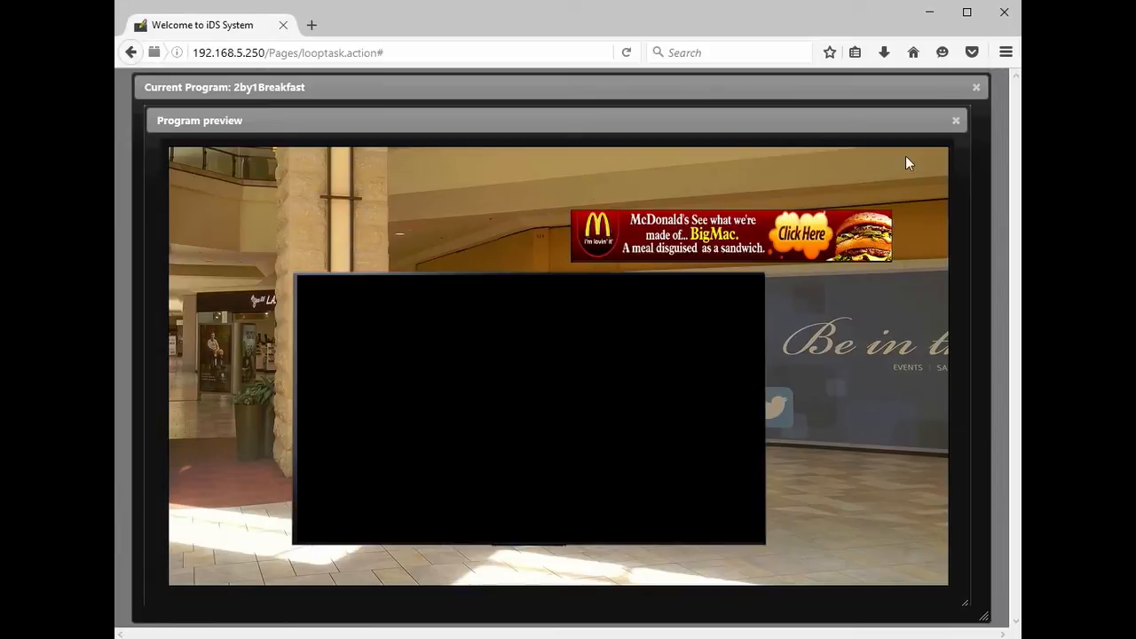
left_click(955, 122)
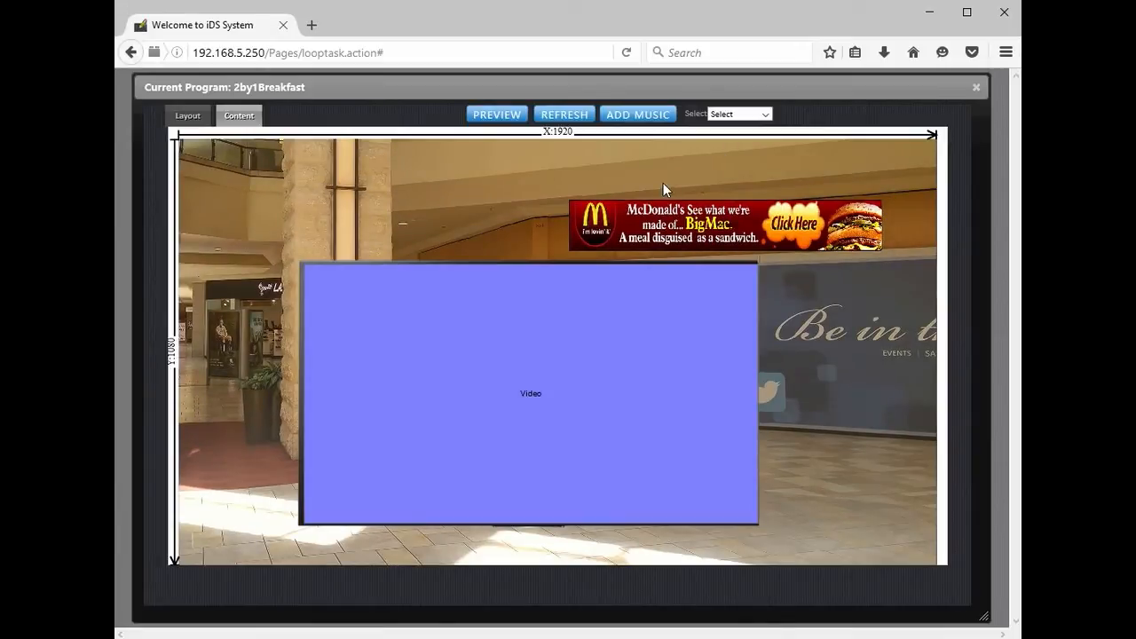
- Add burgerking001.jpg from the same image folder to the banner area's playlist as a second item
double_click(734, 231)
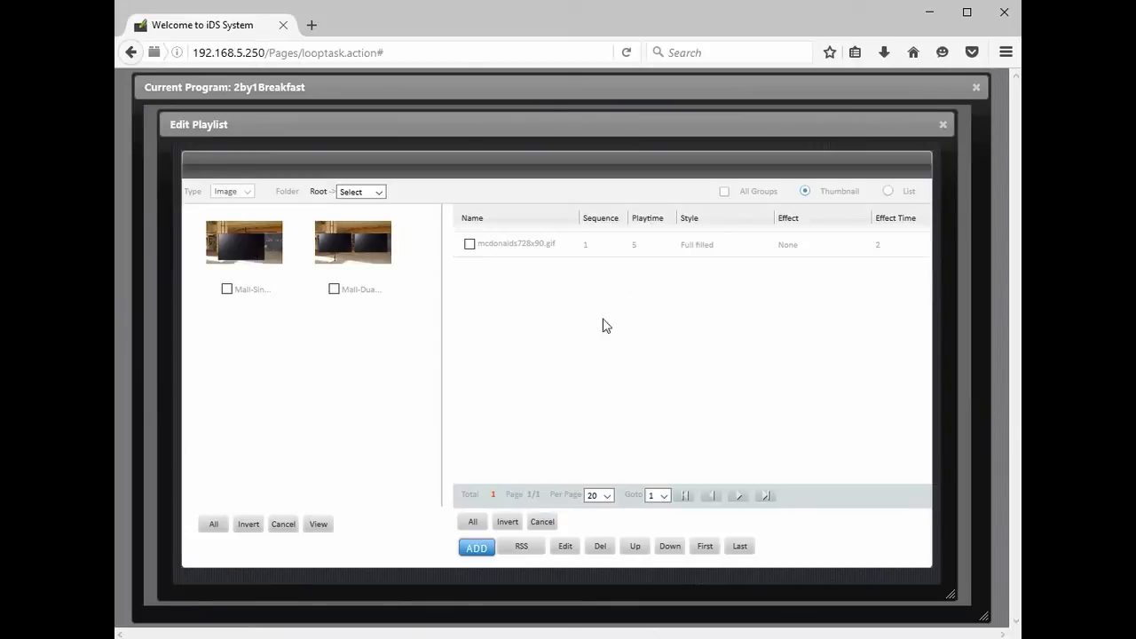
left_click(363, 191)
left_click(366, 224)
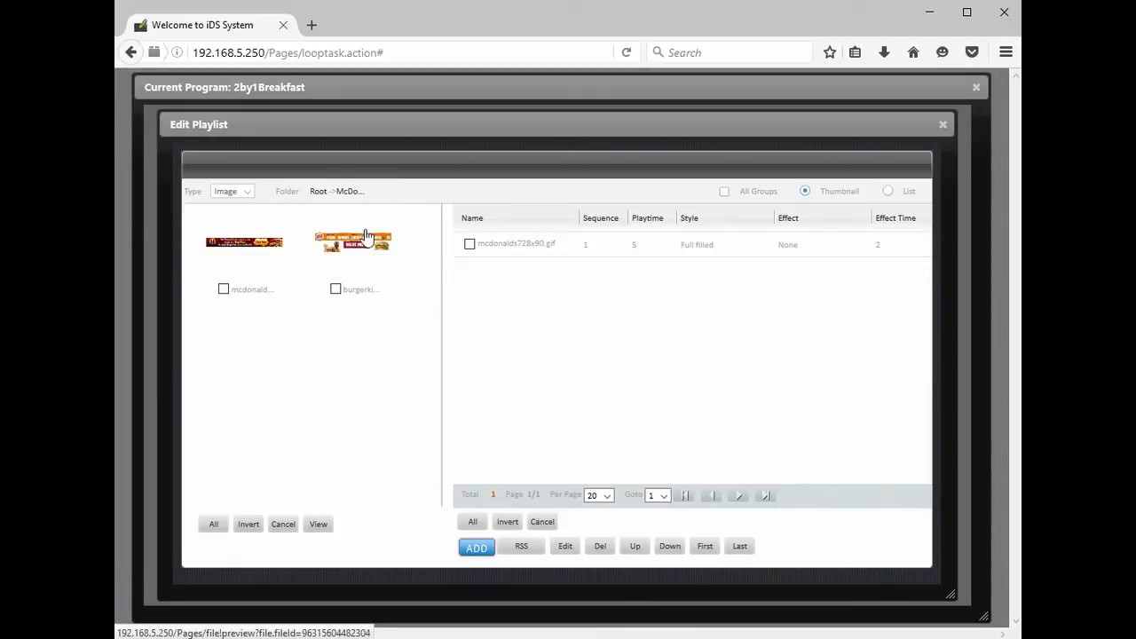
left_click(335, 289)
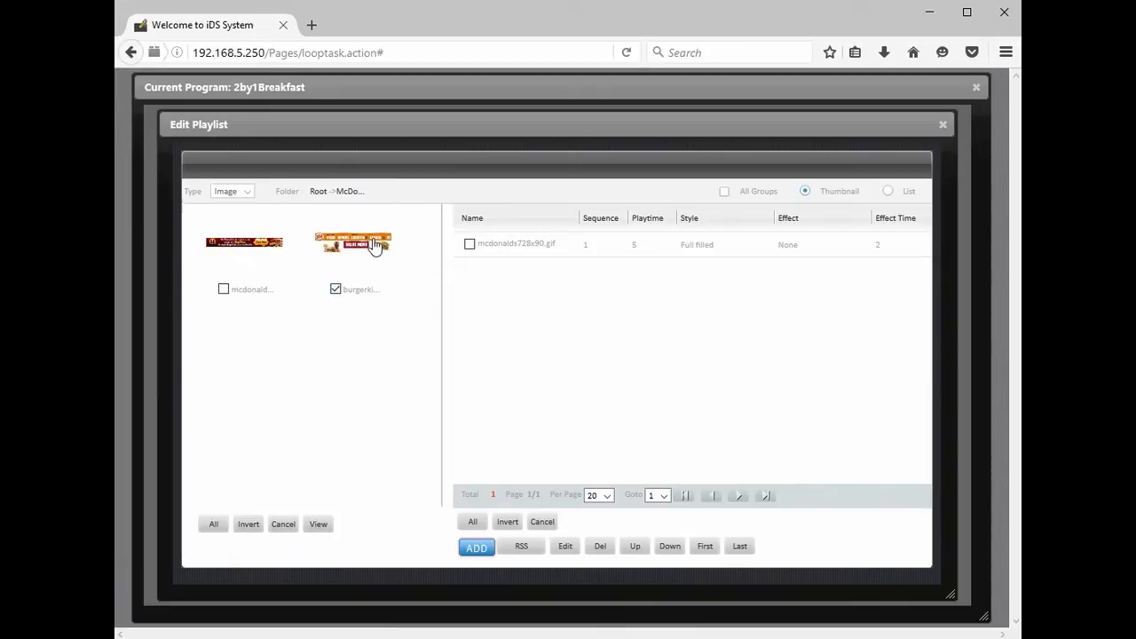
left_click(476, 549)
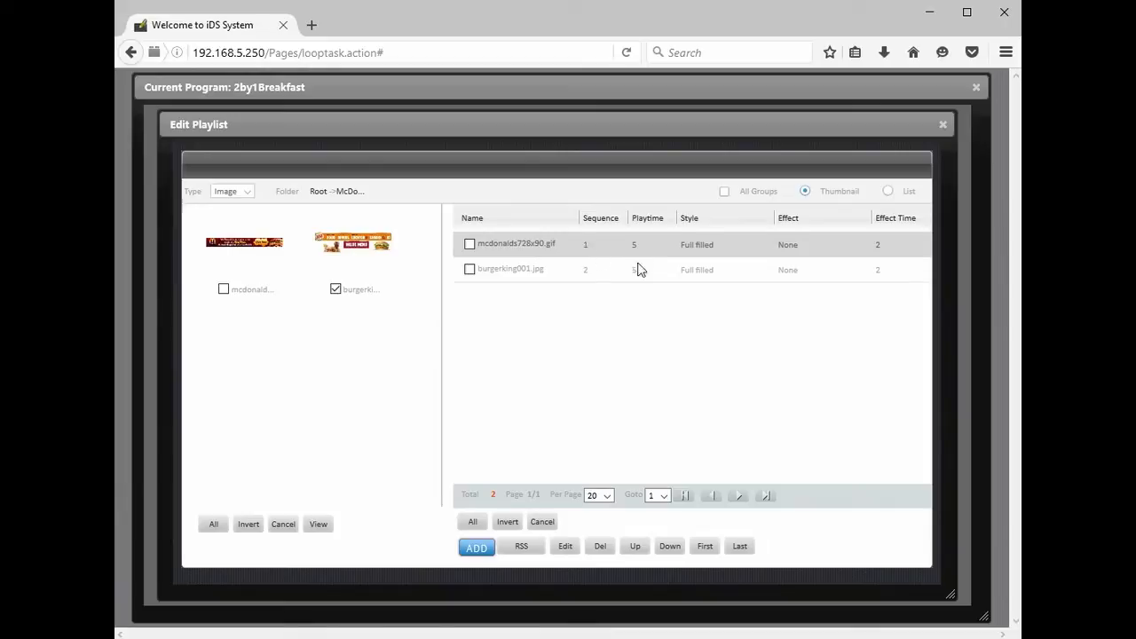
- Set the playtime of both banner images, mcdonalds728x90.gif and burgerking001.jpg, to 2 seconds and close the playlist
left_click(469, 244)
left_click(469, 269)
left_click(565, 546)
left_click(537, 317)
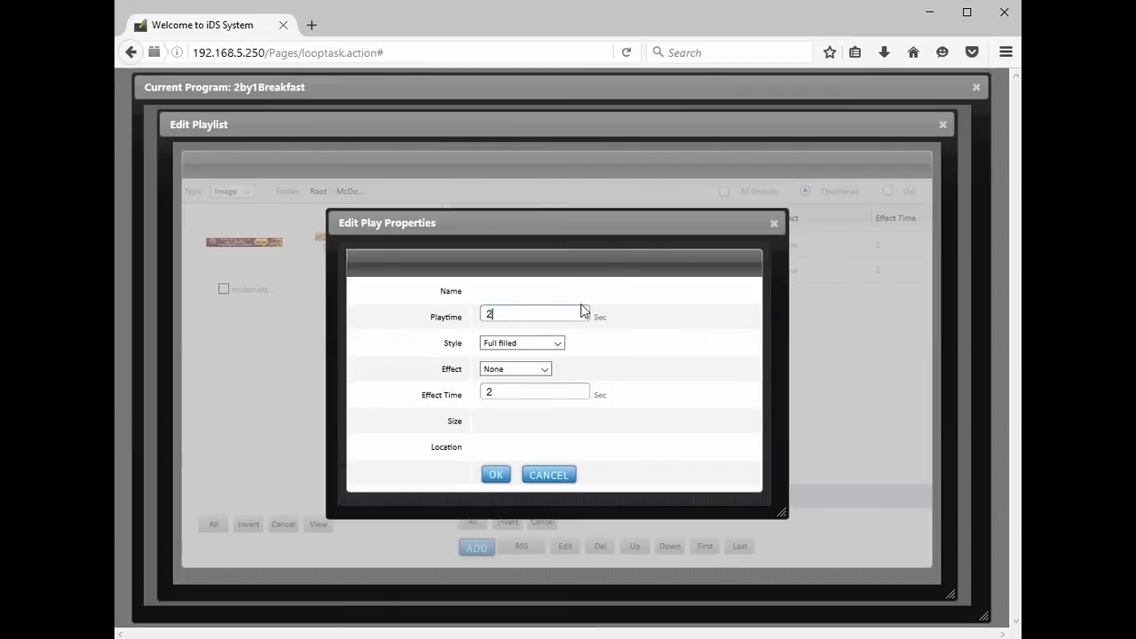
left_click(507, 477)
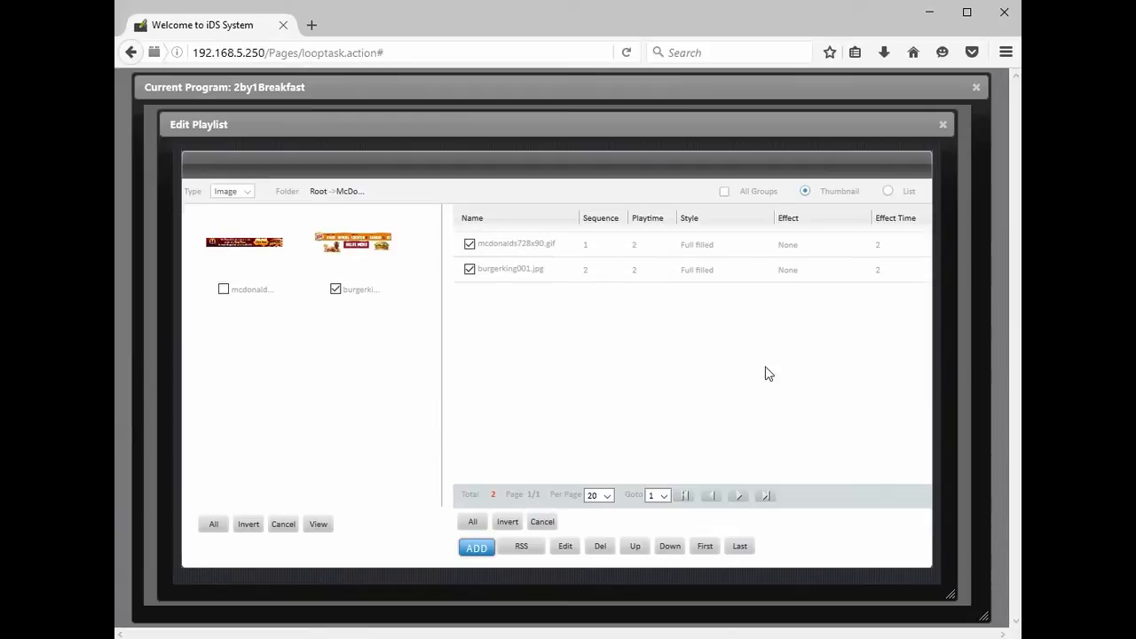
left_click(943, 124)
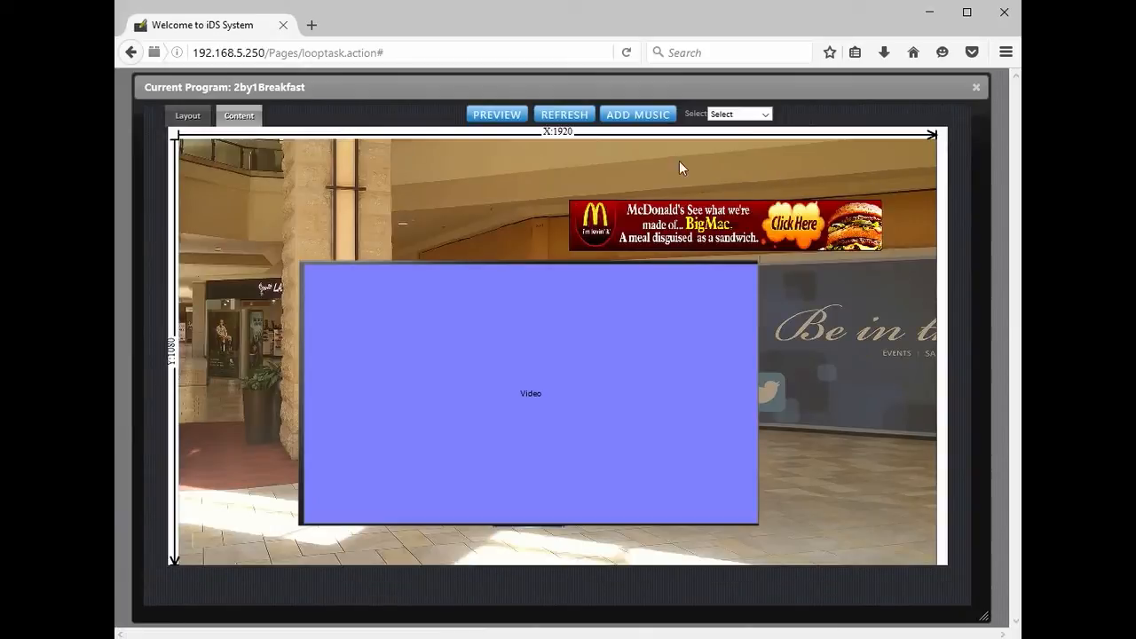
- Refresh the program's content and preview how the banner area alternates between its two images
left_click(572, 114)
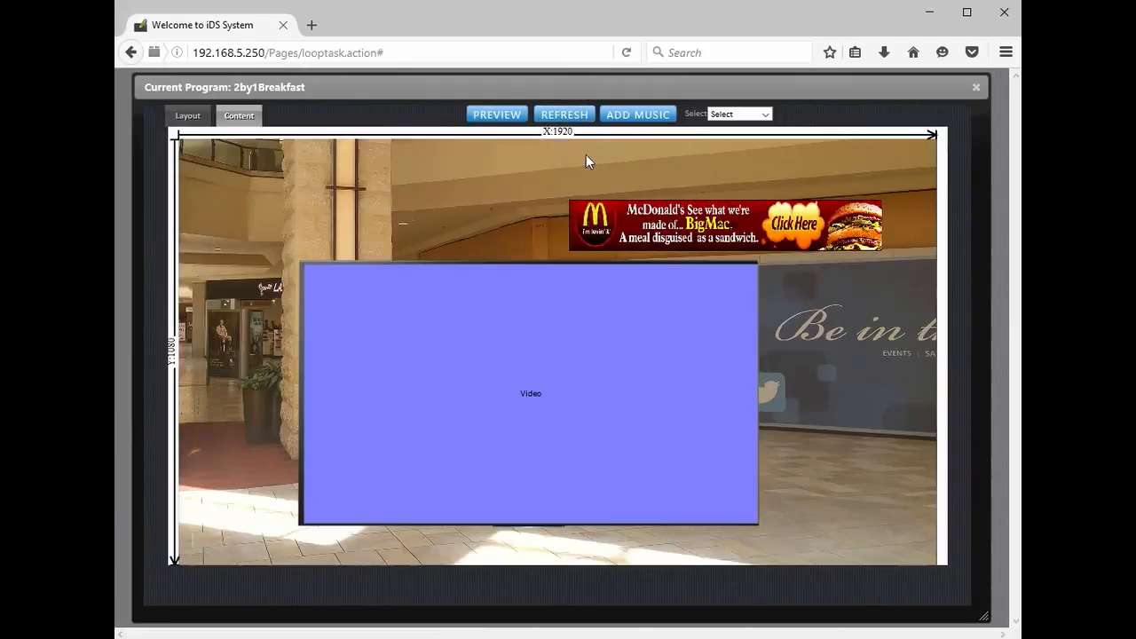
left_click(517, 115)
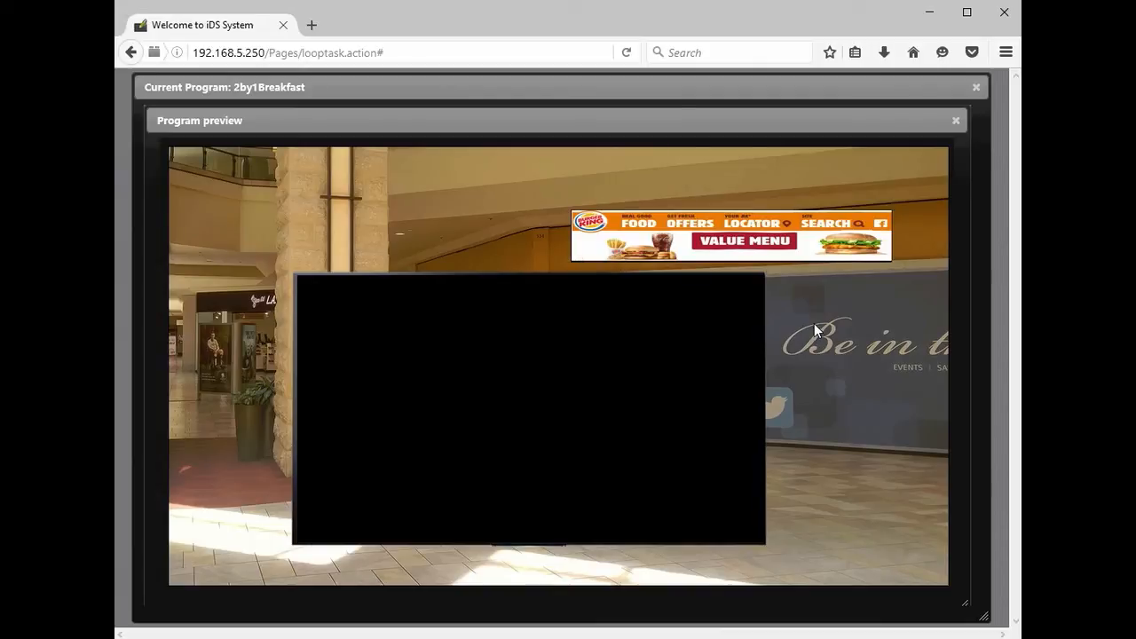
left_click(954, 122)
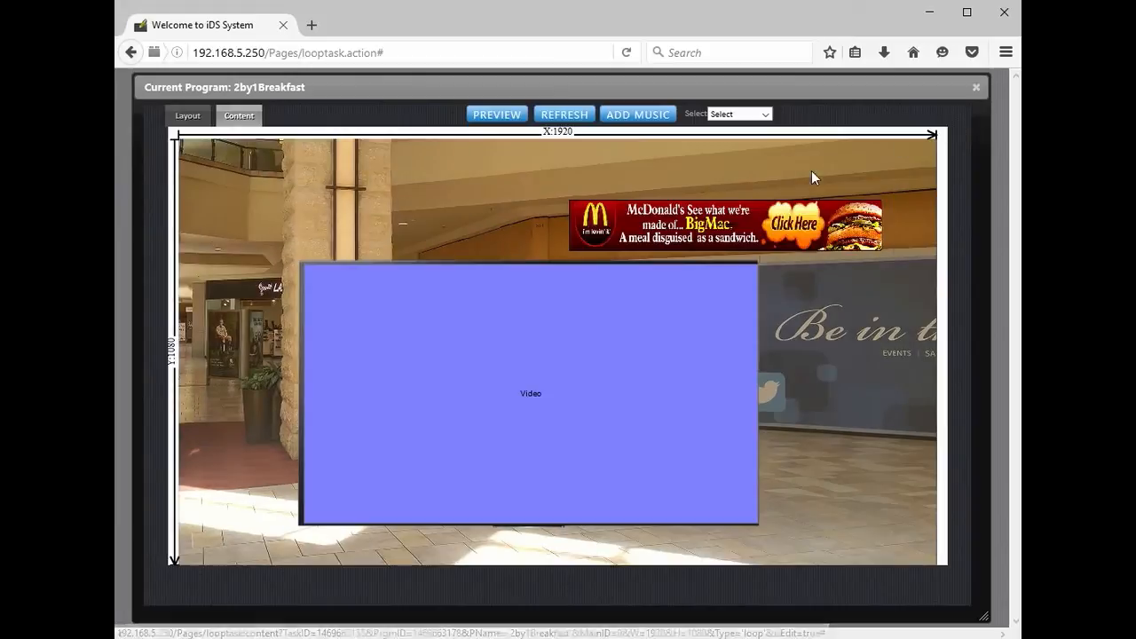
- Add Mcdonald cofee s DVD.mpg from the McDonald's video folder to the video area's playlist
double_click(535, 394)
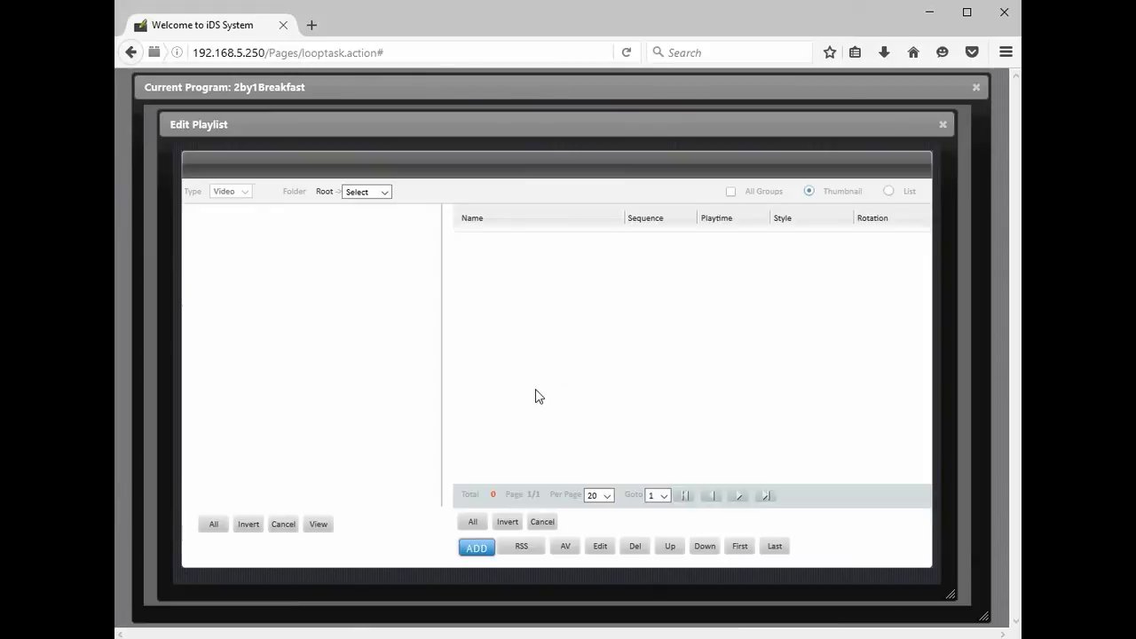
left_click(385, 192)
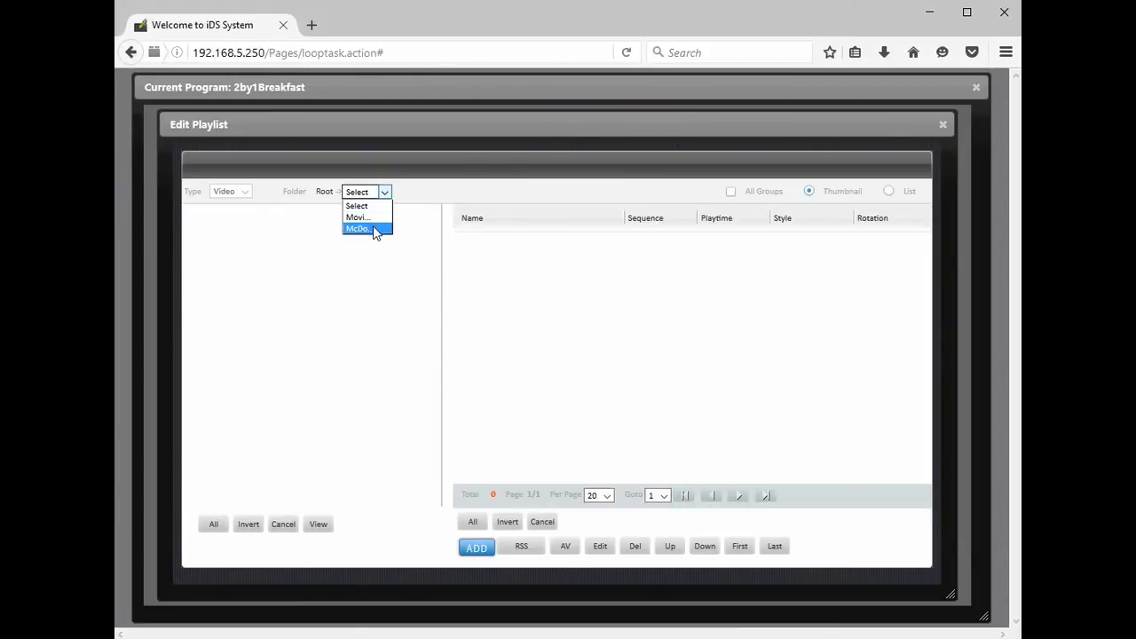
left_click(373, 228)
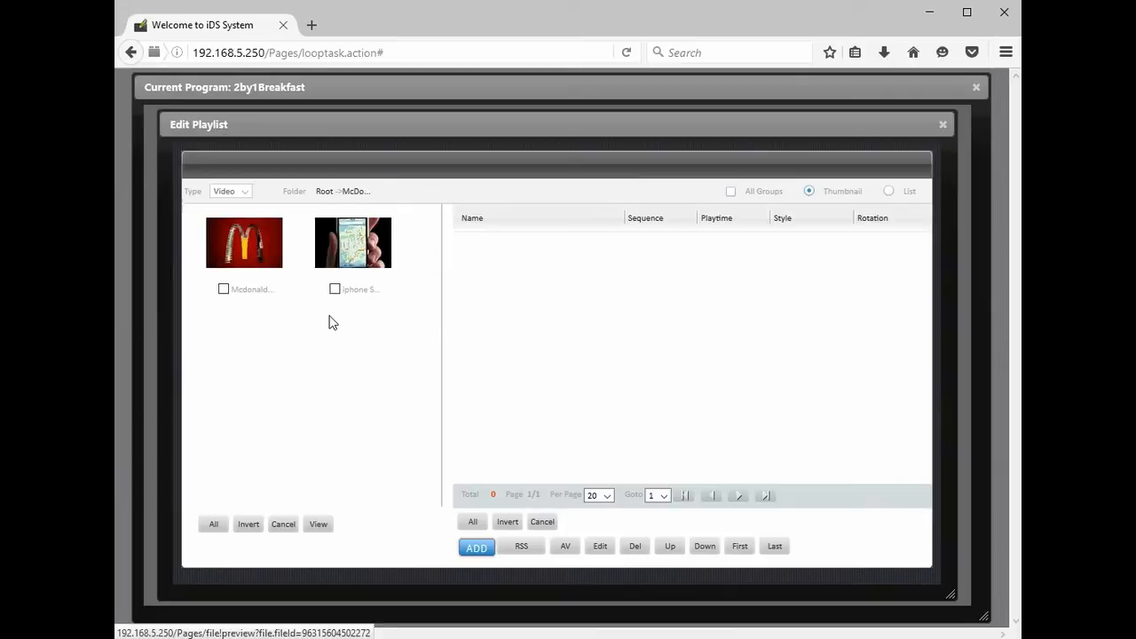
left_click(224, 290)
left_click(476, 548)
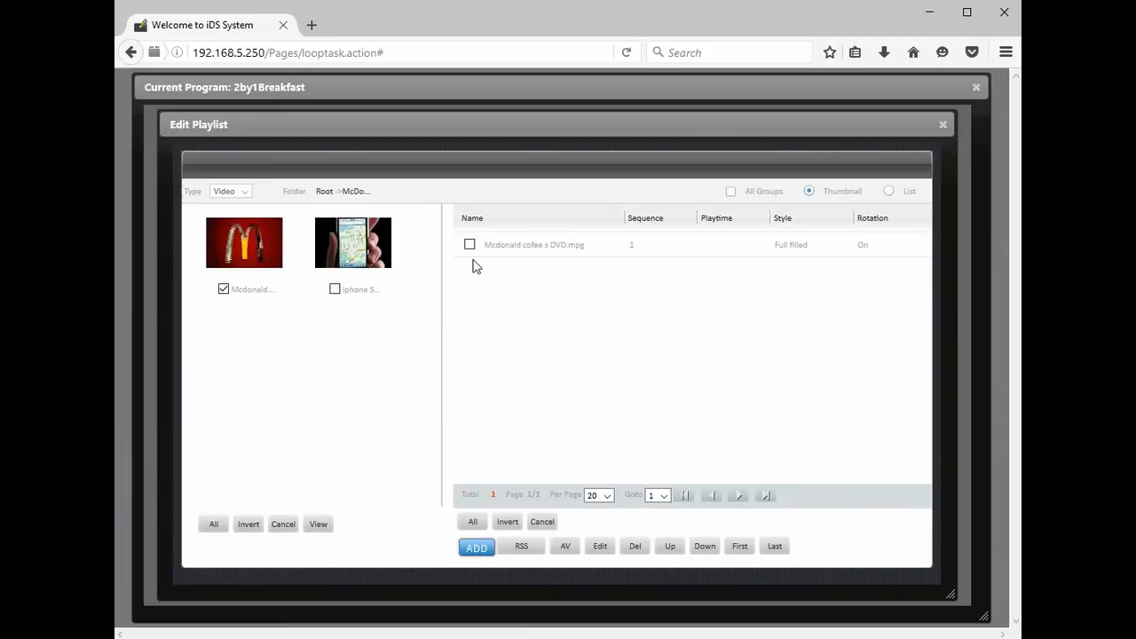
left_click(942, 125)
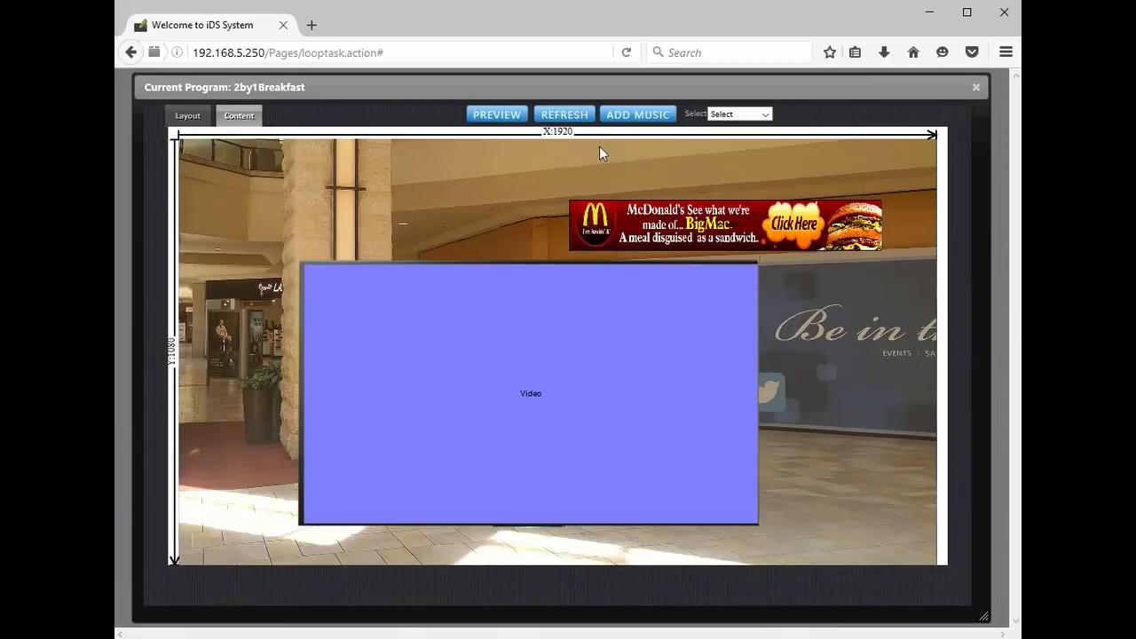
- Refresh and preview the program with its video and banner, and close the 2by1Breakfast program
left_click(566, 115)
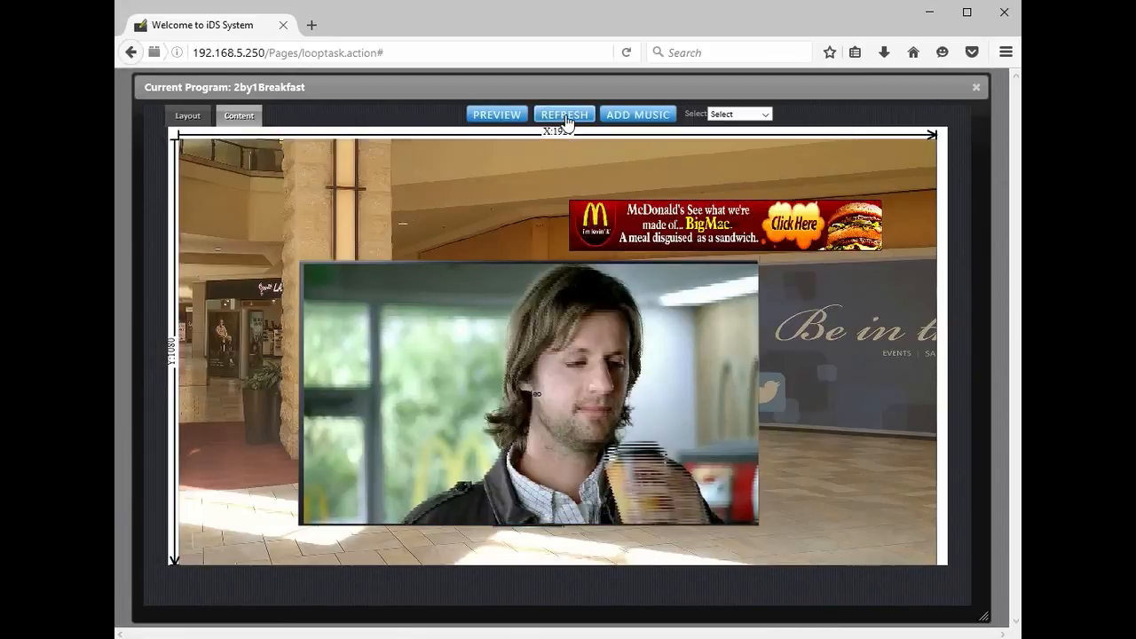
left_click(516, 115)
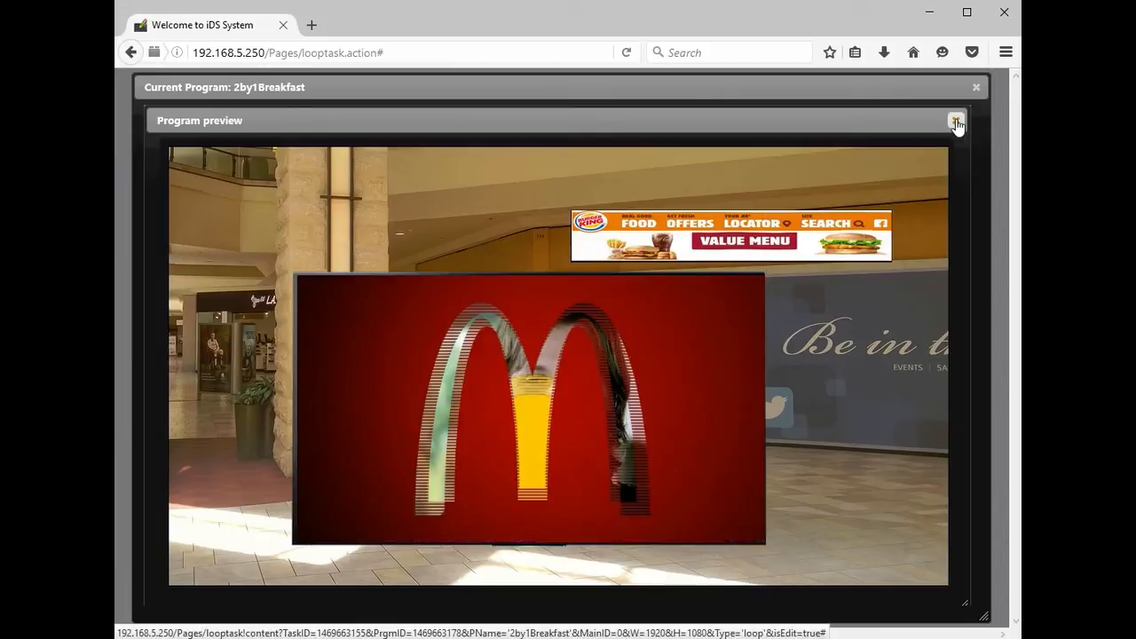
left_click(956, 121)
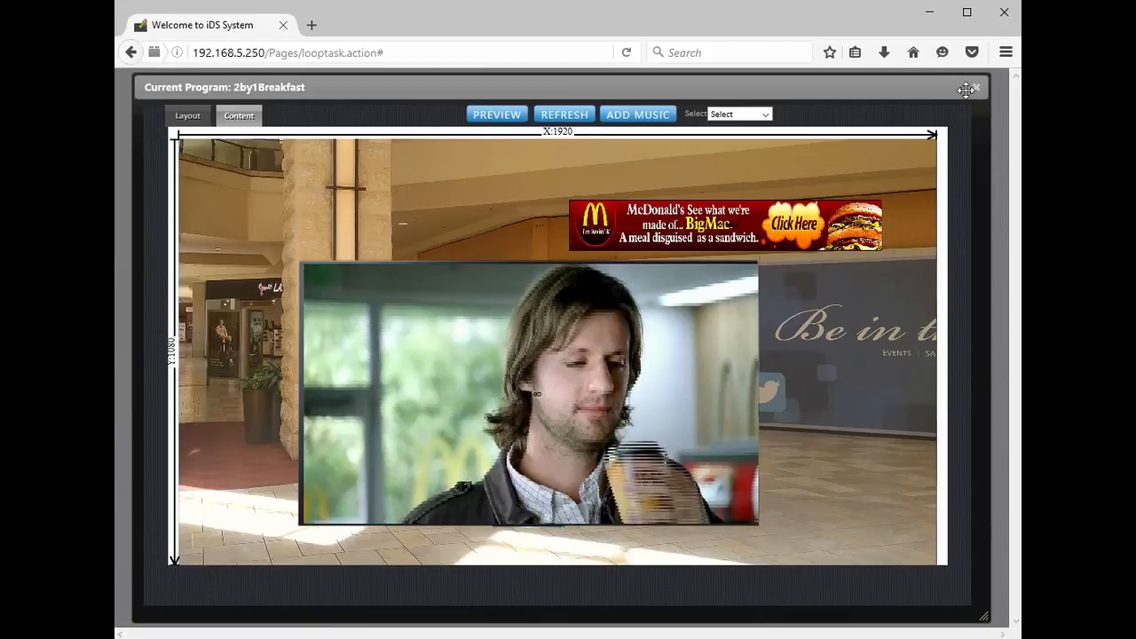
left_click(976, 88)
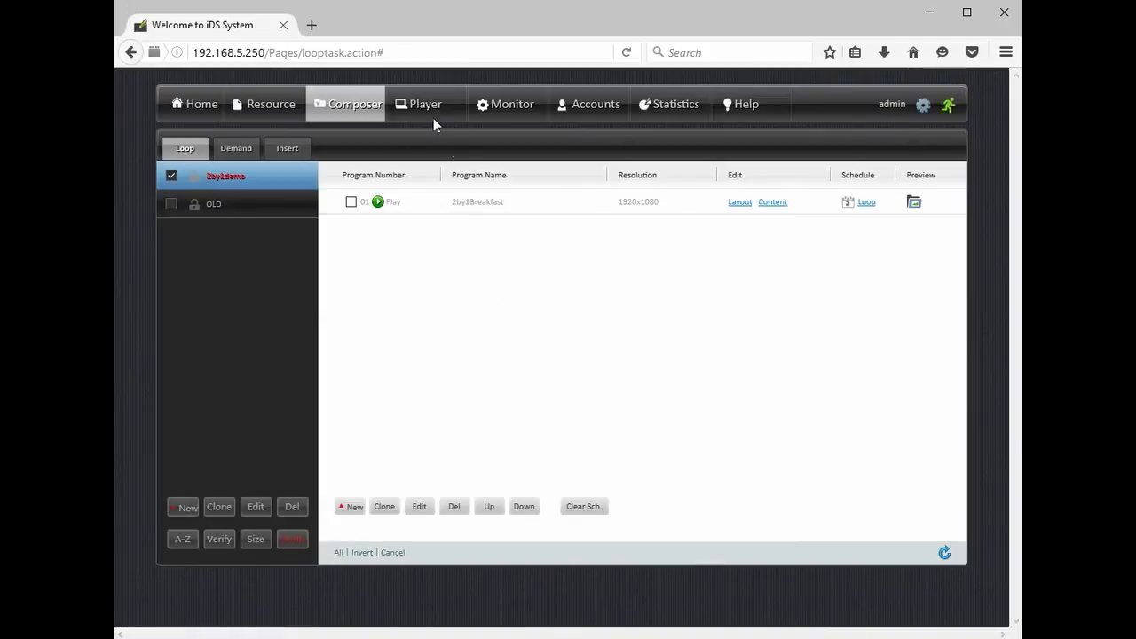
- Audit the 2by1demo loop campaign to approve it for use
left_click_drag(426, 107, 462, 293)
left_click(293, 542)
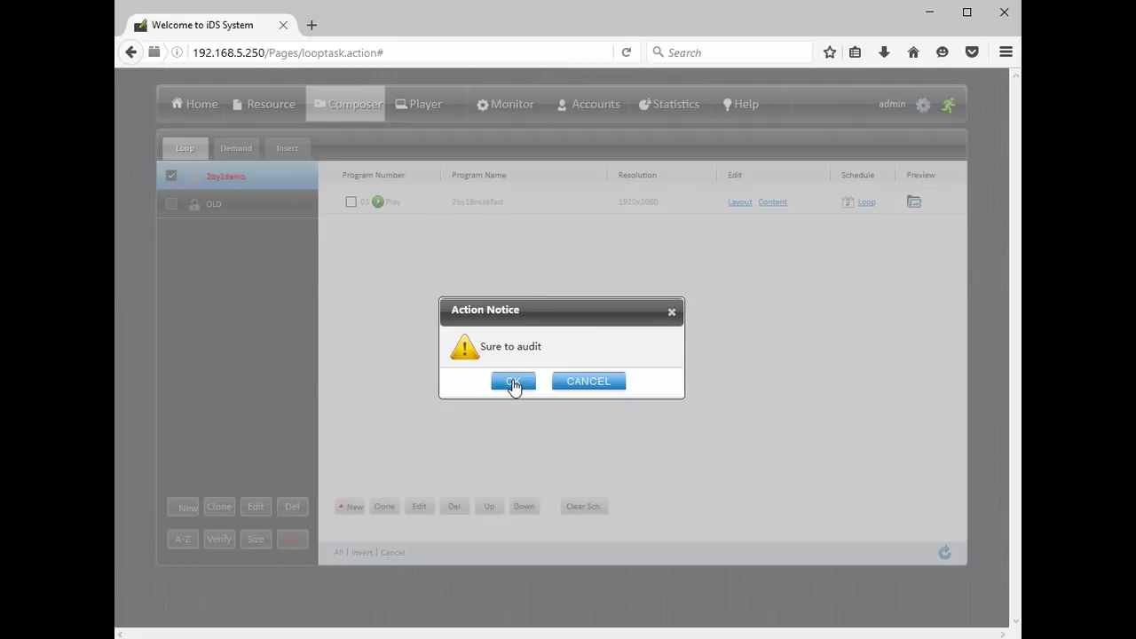
left_click(513, 384)
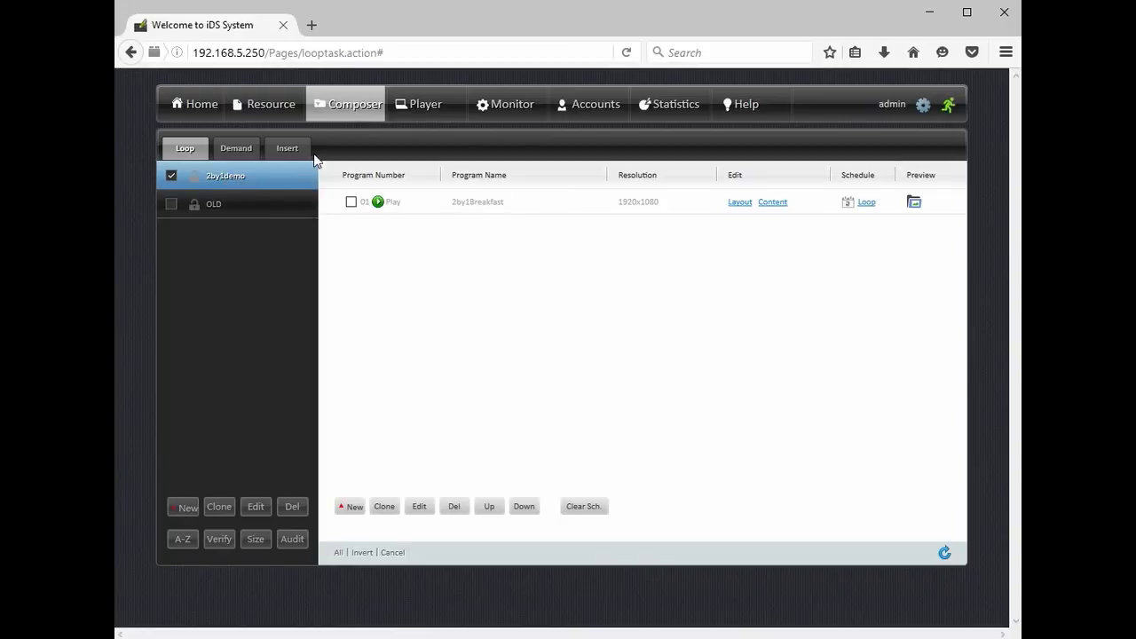
- Assign 2by1demo as the loop campaign of the player in the Root Group, and check the player's reported campaign
left_click(430, 113)
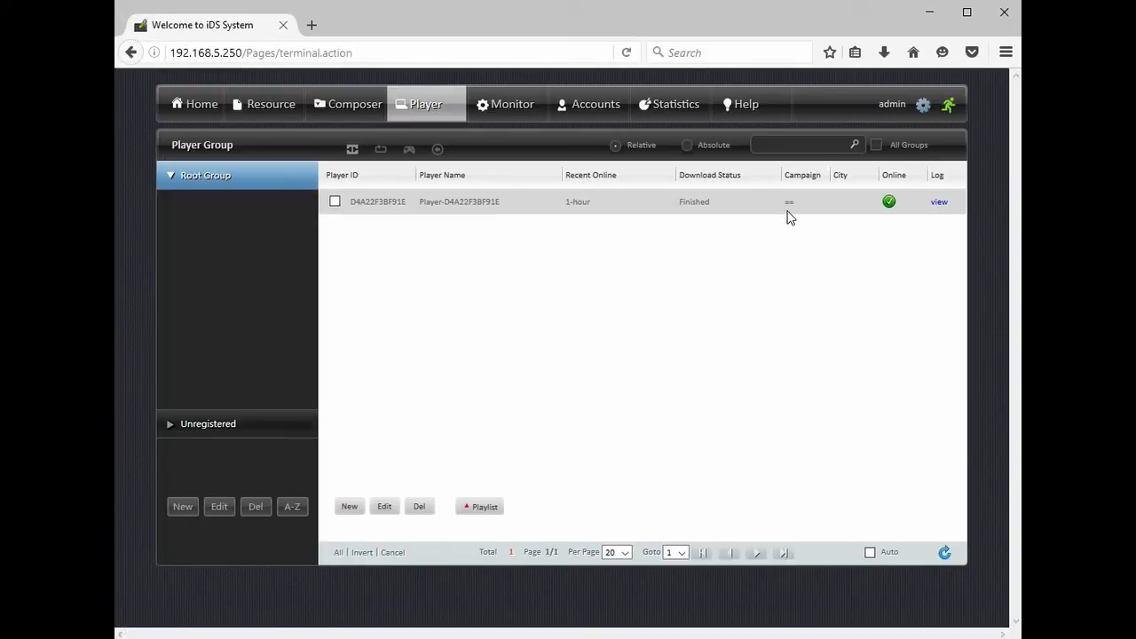
mouse_move(791, 210)
left_click(335, 201)
left_click(474, 507)
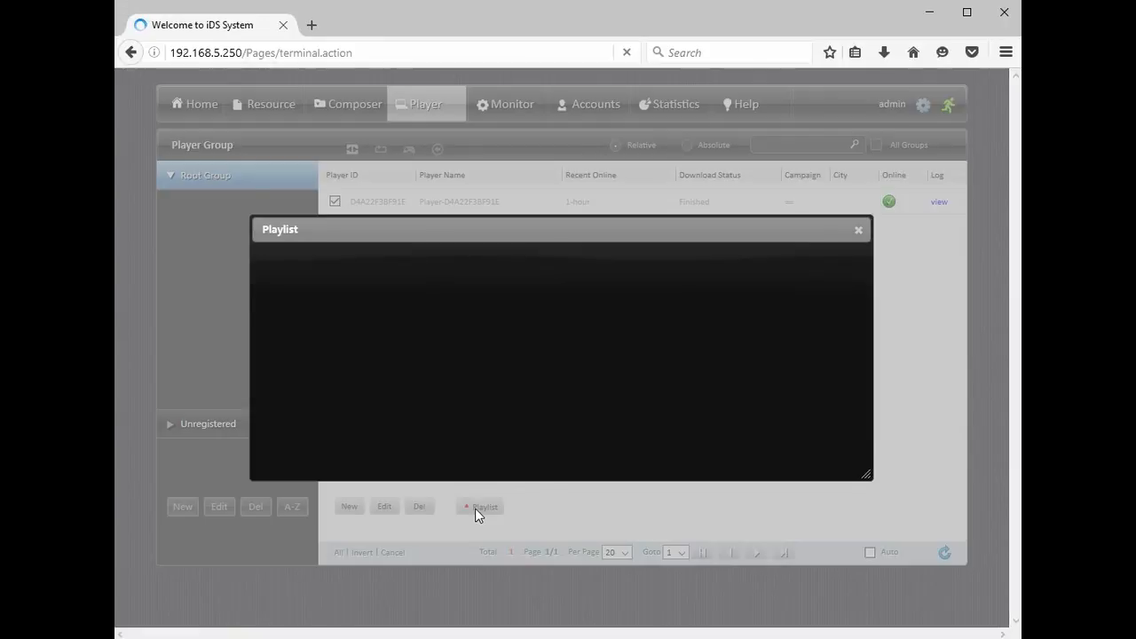
left_click(442, 327)
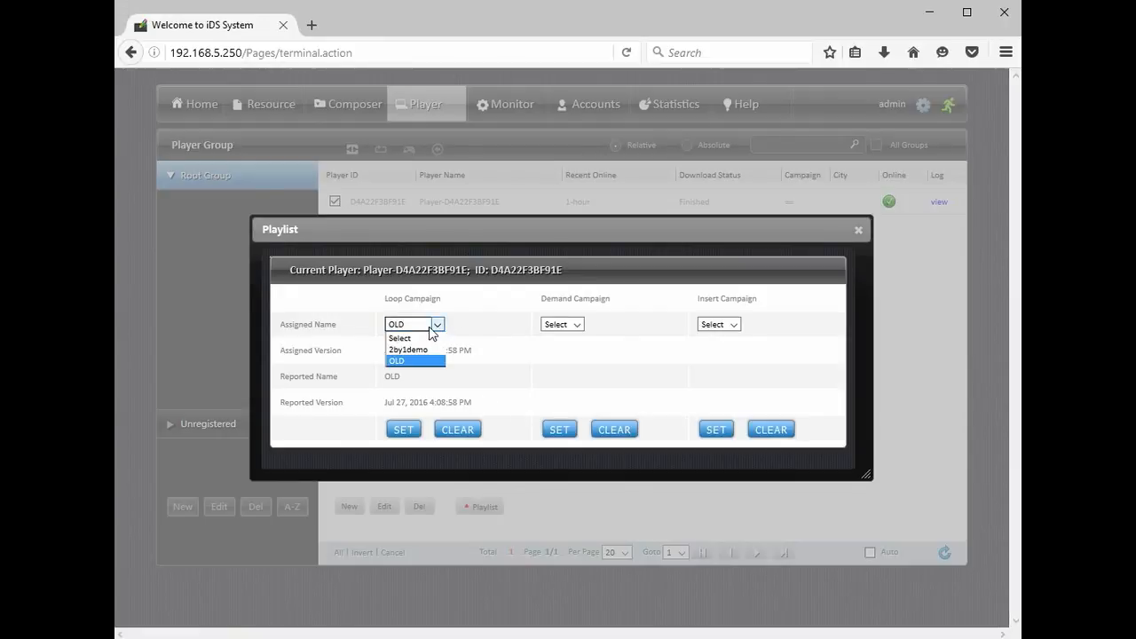
left_click(431, 351)
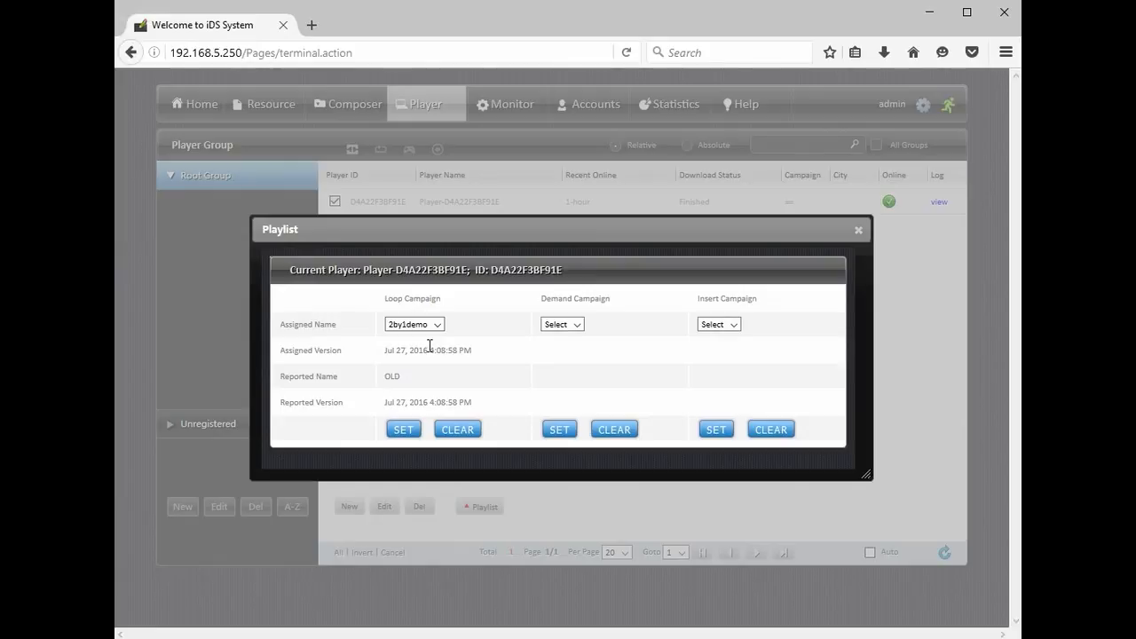
left_click(404, 432)
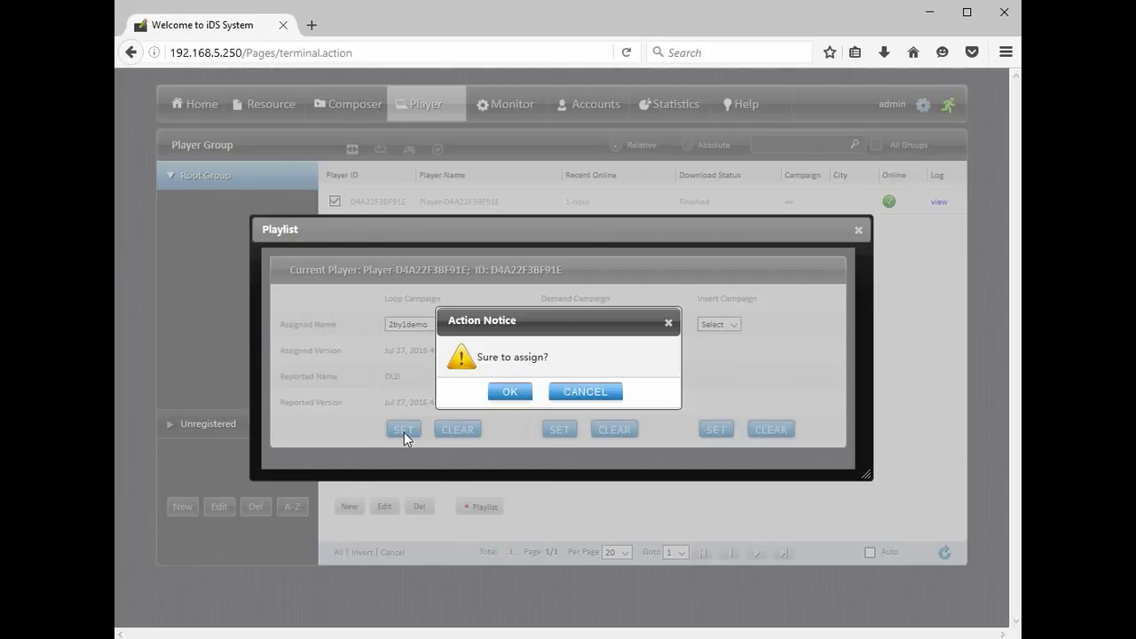
left_click(519, 393)
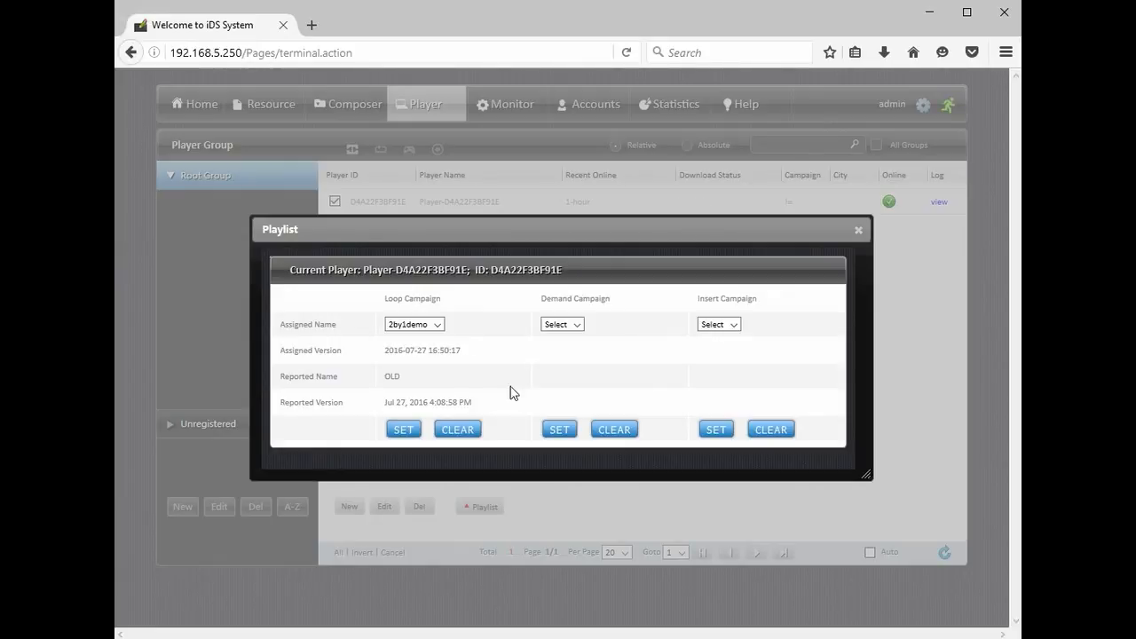
left_click(858, 232)
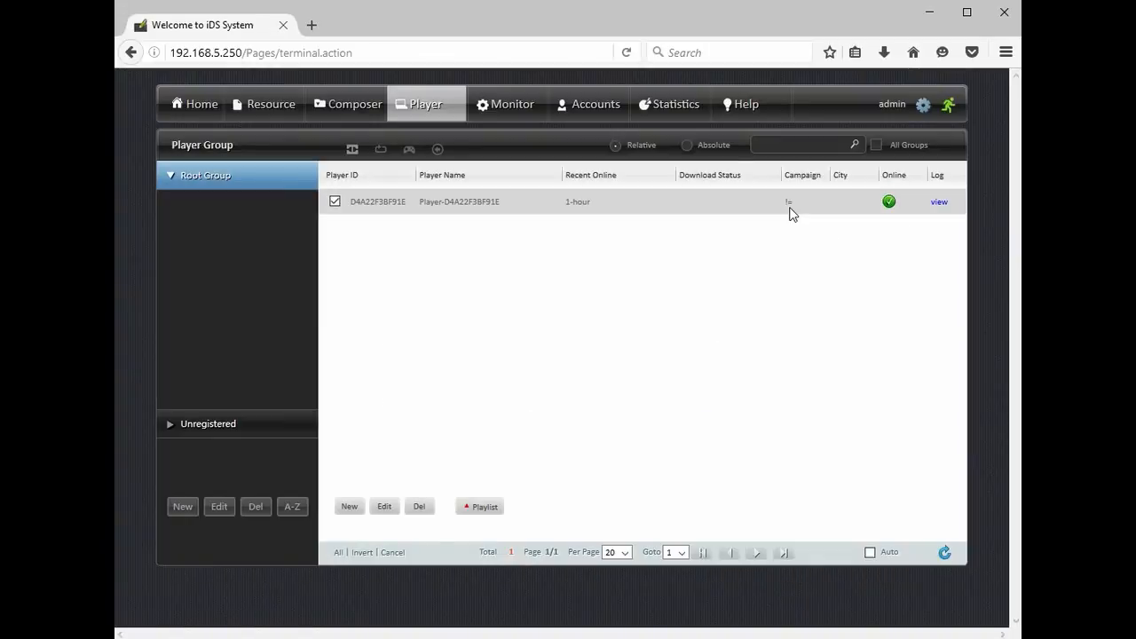
mouse_move(792, 213)
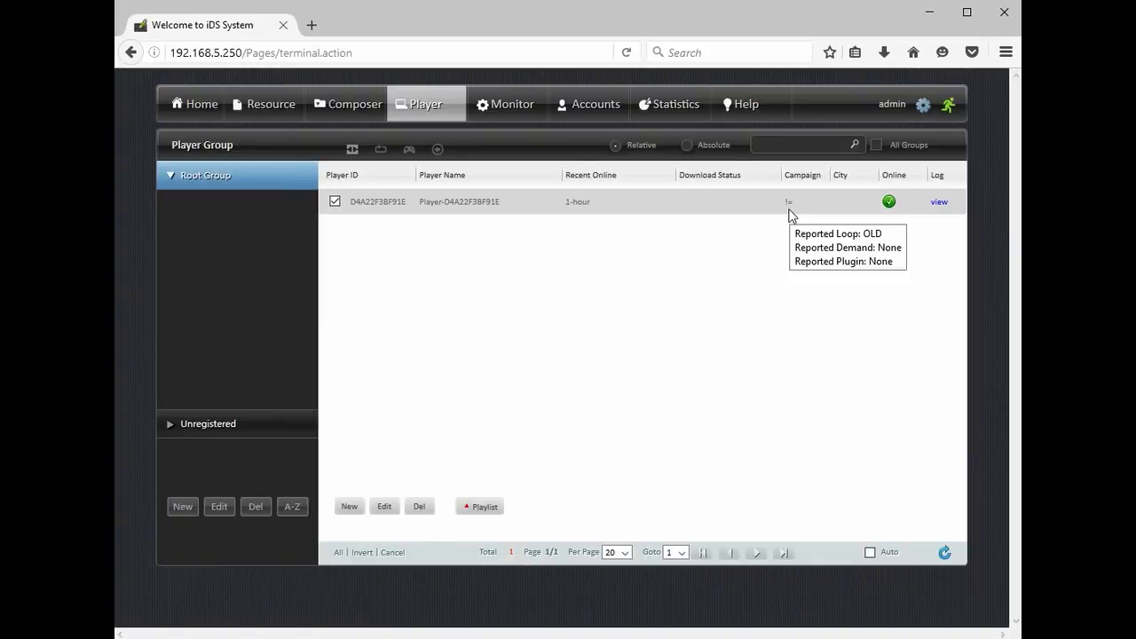